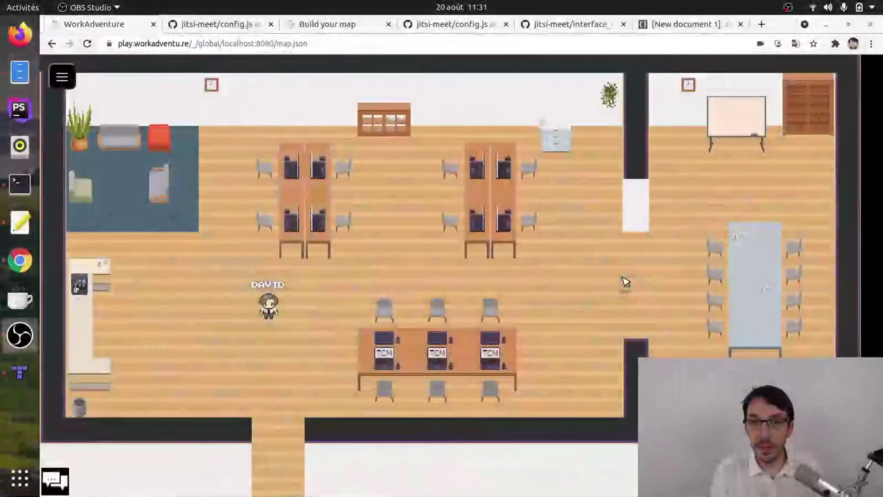
- Walk the avatar into the right-hand meeting room, past the table, and back toward the main office
click(617, 299)
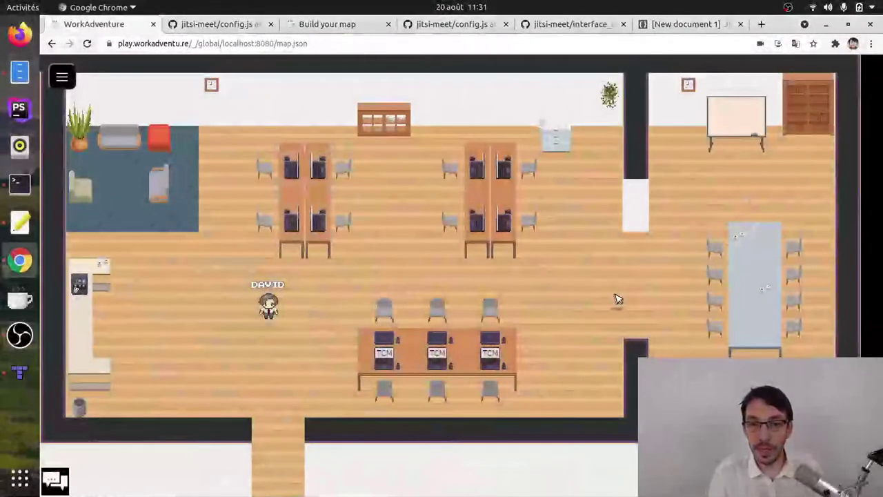
key(Up)
key(Right)
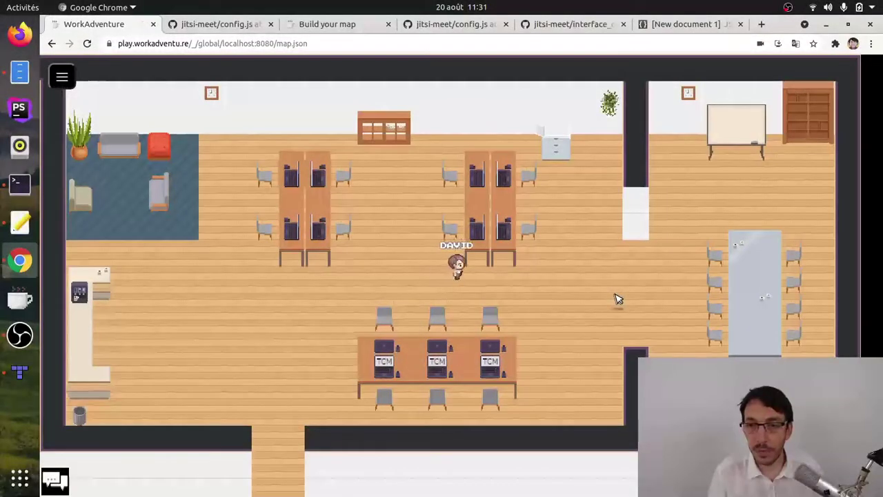
key(Right)
key(Up)
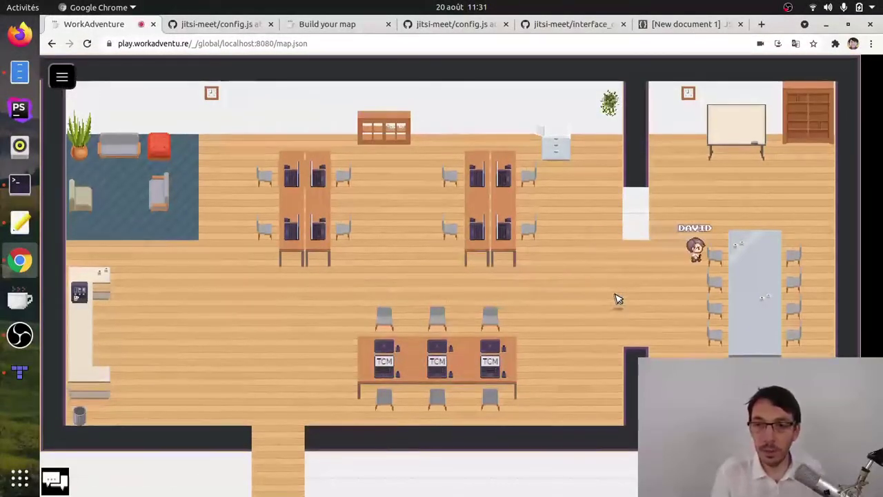
key(Down)
key(Right)
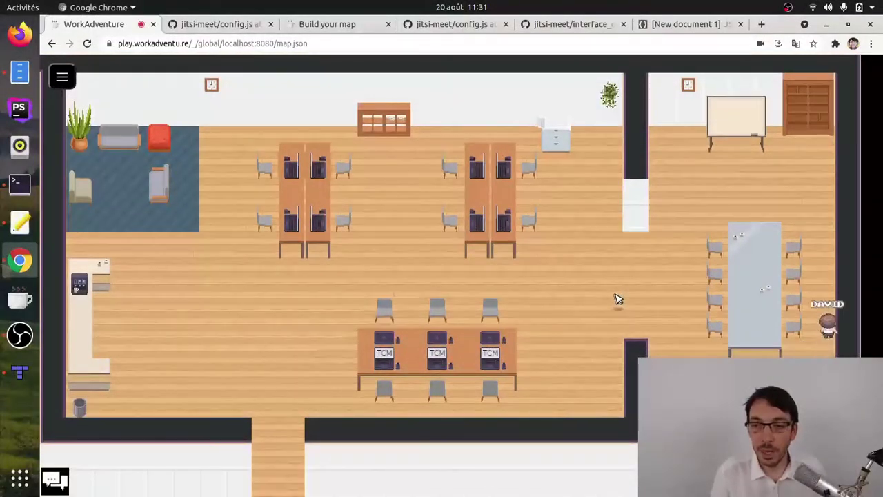
key(Up)
key(Left)
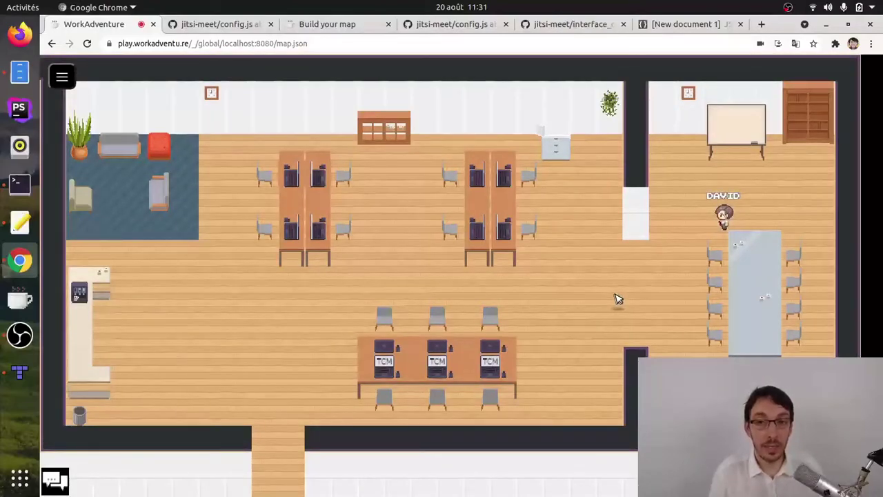
key(Left)
key(Down)
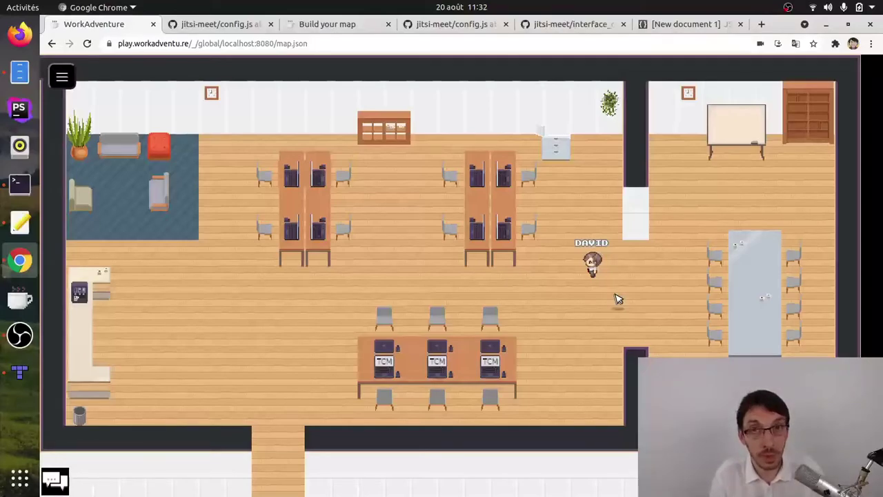
- In Tiled, add a new tile layer named meeting-room
key(alt+Tab)
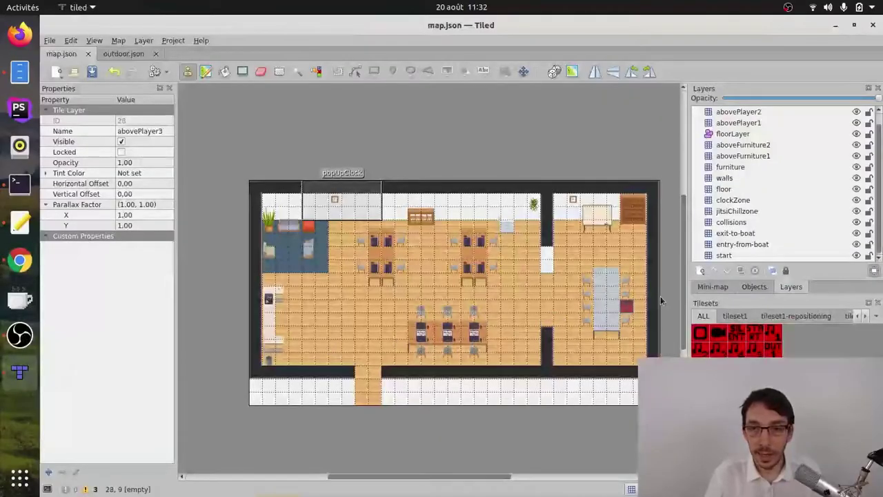
click(700, 270)
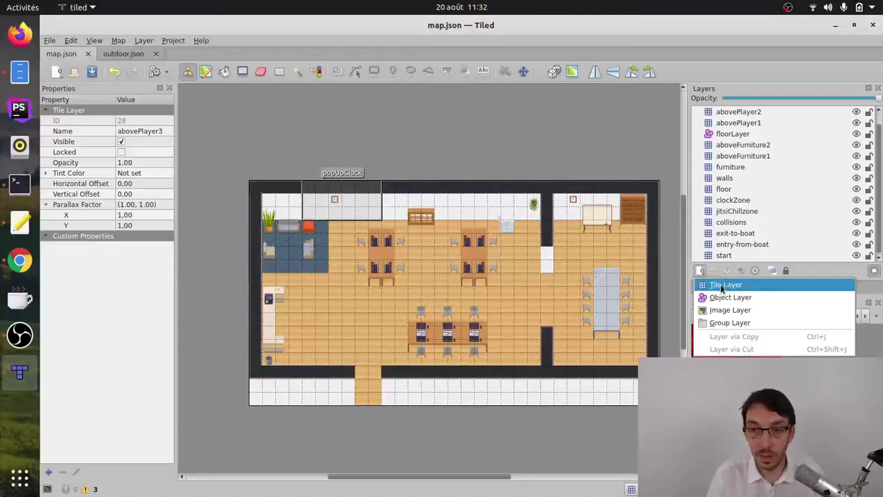
click(720, 284)
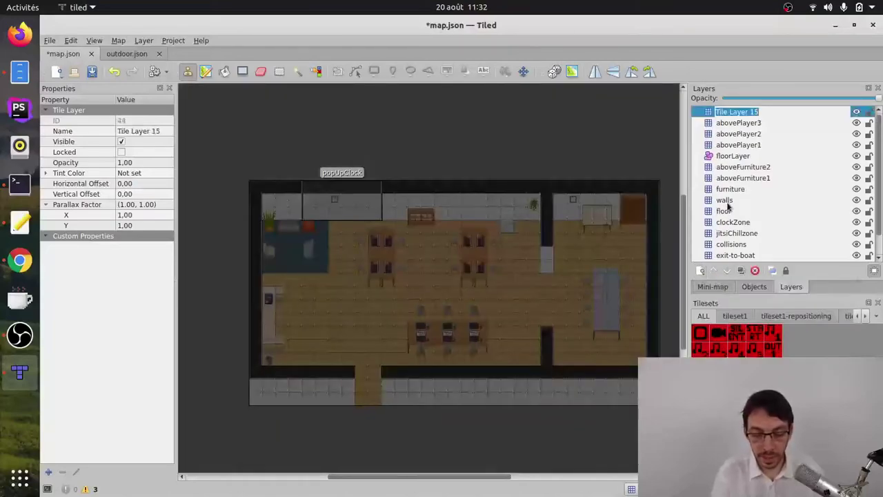
text(meeting-room)
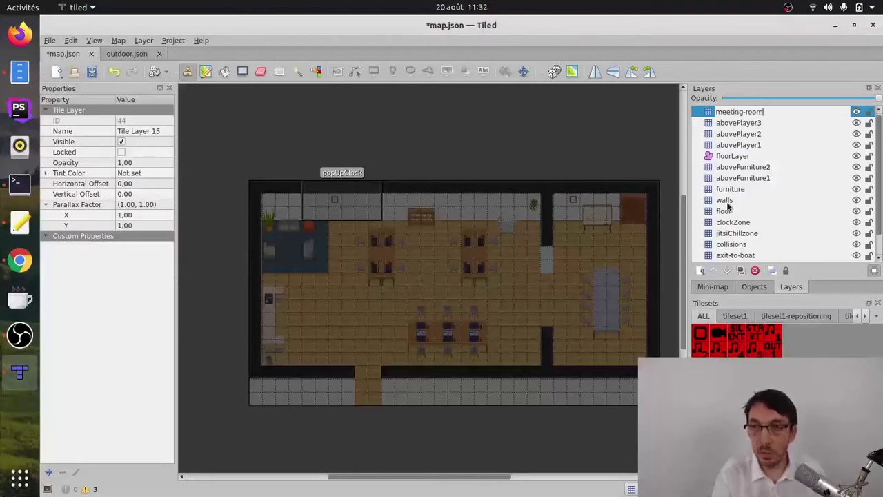
key(Return)
- Move meeting-room lower in the layer stack and paint red tiles over the right-hand meeting room
drag(731, 117, 752, 255)
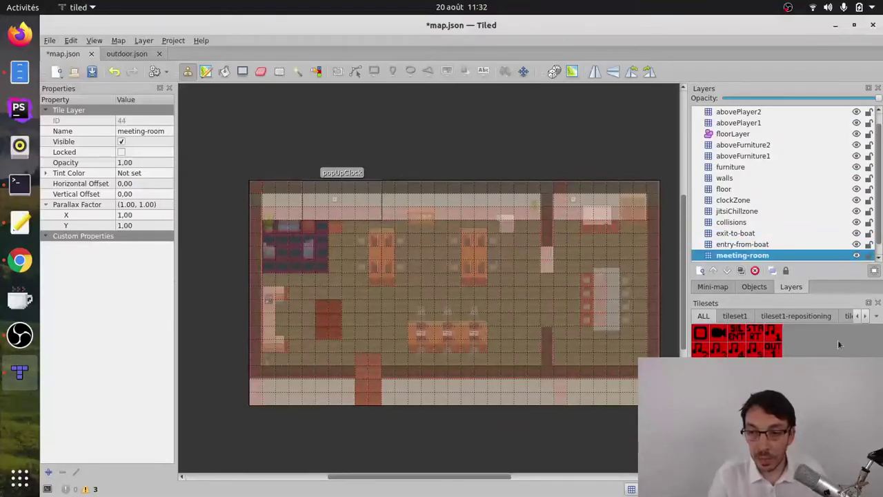
click(718, 336)
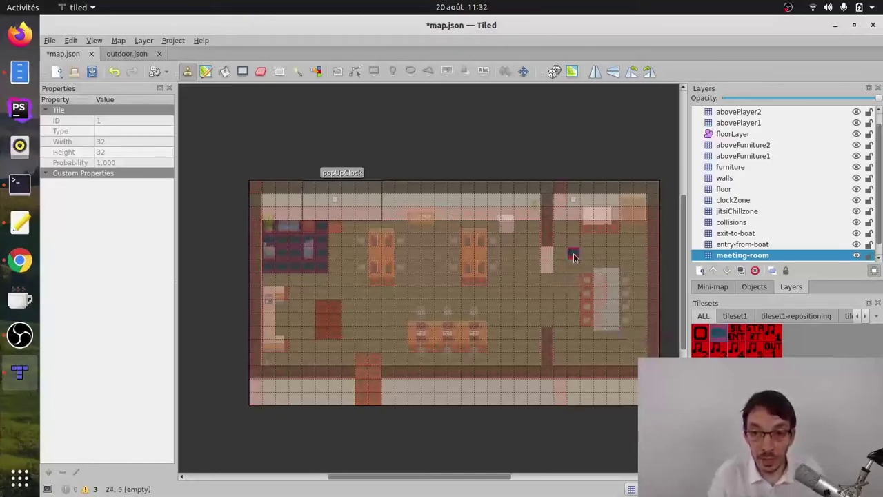
mouse_move(573, 254)
mouse_down()
mouse_move(577, 344)
mouse_move(629, 347)
mouse_move(620, 258)
mouse_move(578, 259)
mouse_move(609, 266)
mouse_move(585, 286)
mouse_move(613, 285)
mouse_move(584, 295)
mouse_move(607, 297)
mouse_move(617, 328)
mouse_move(610, 337)
mouse_move(591, 331)
mouse_move(588, 306)
mouse_move(614, 340)
mouse_move(637, 344)
mouse_move(644, 280)
mouse_up()
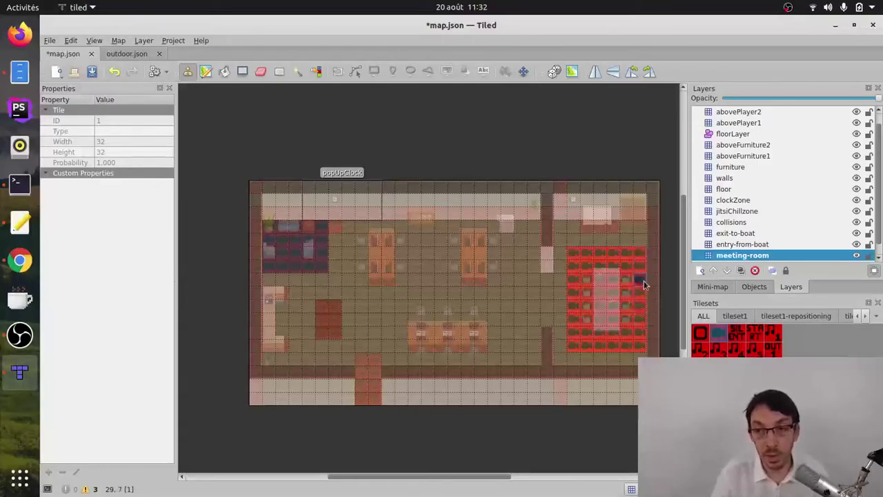
- Add a jitsiRoom custom property with value my-meeting-room to the meeting-room layer and save map.json
click(765, 257)
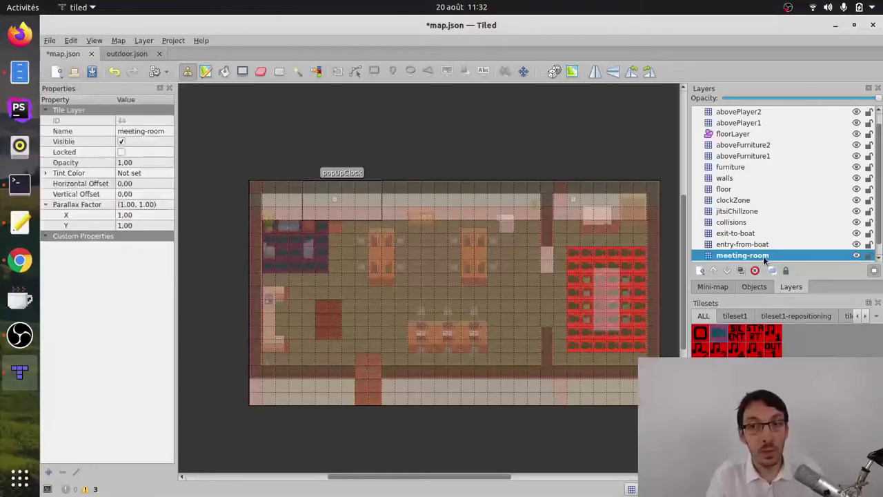
right_click(68, 261)
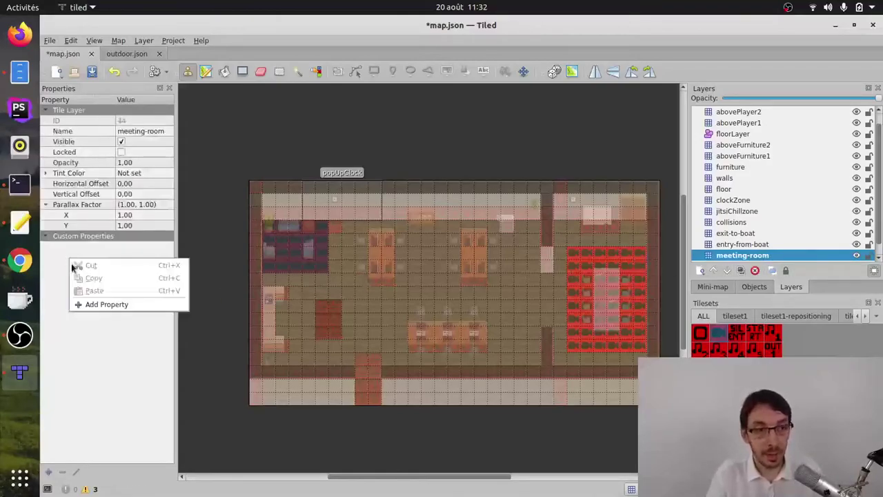
click(102, 306)
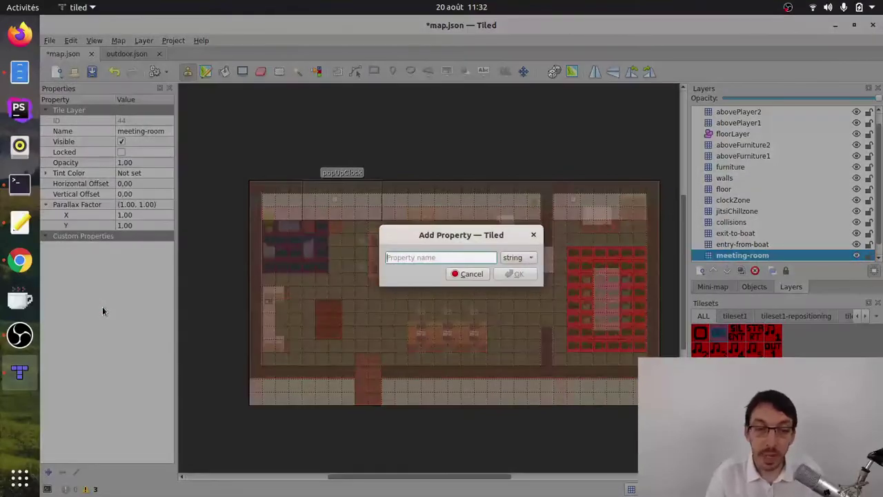
text(jits)
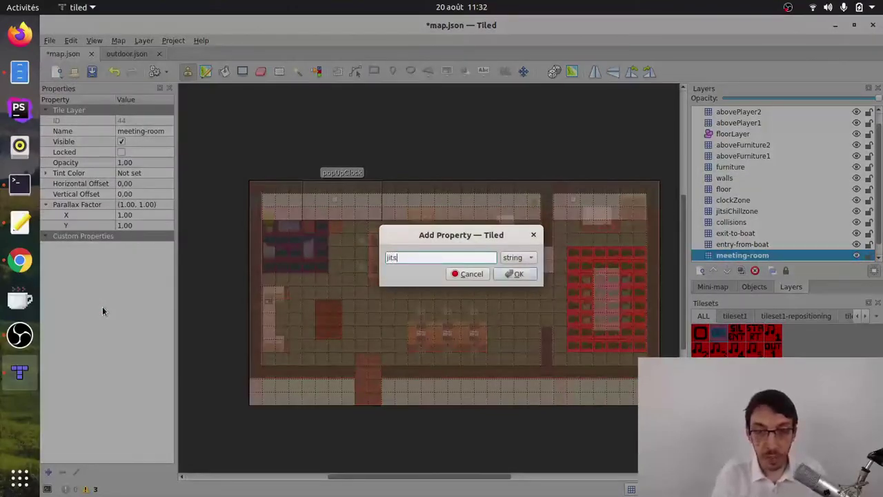
text(iRoom)
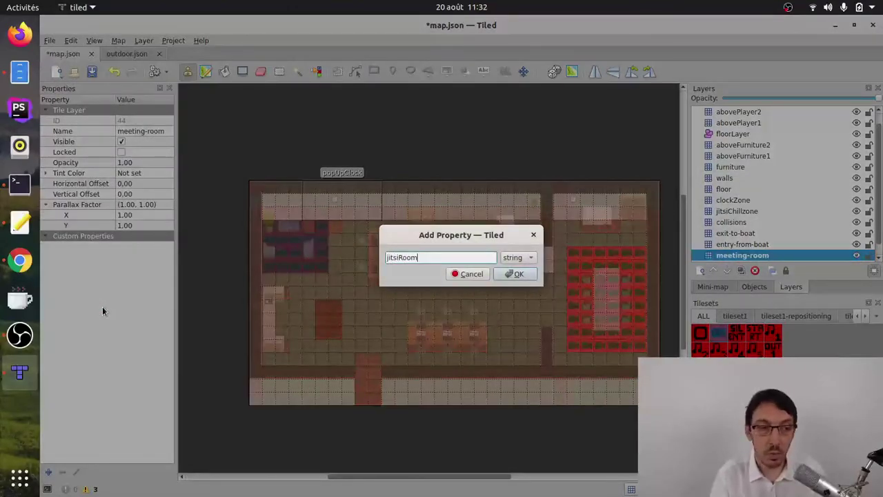
key(Return)
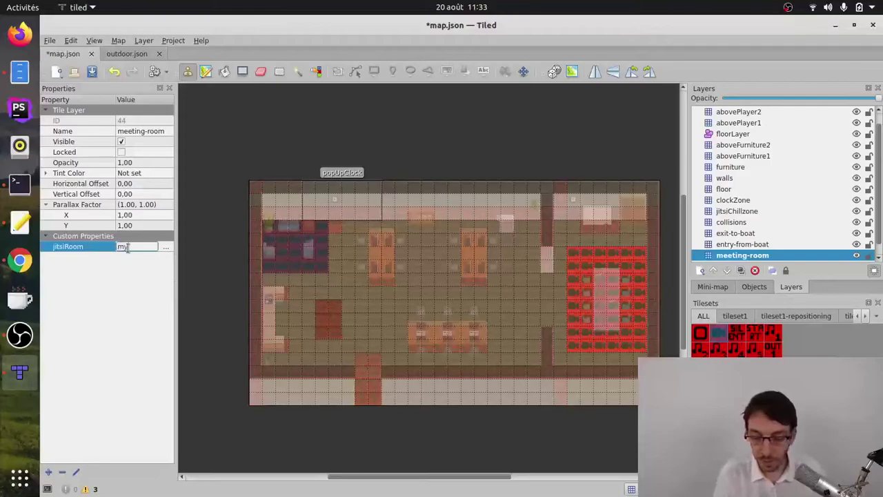
text(ting-room)
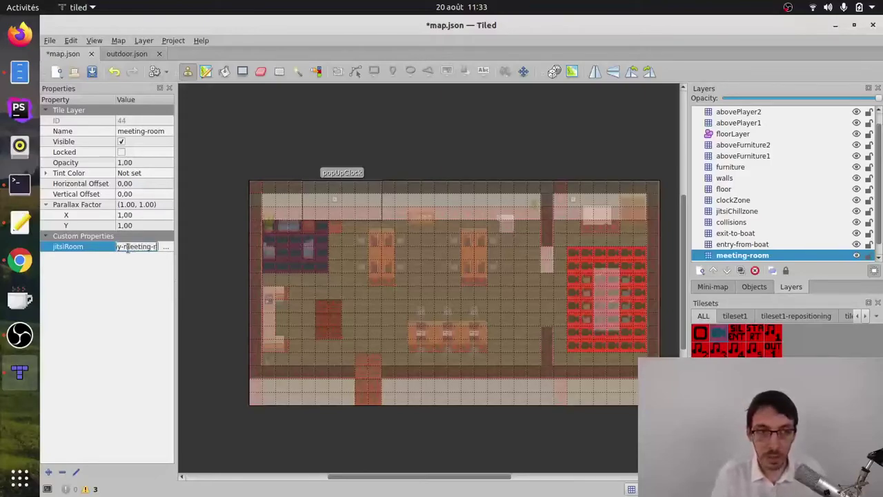
key(Return)
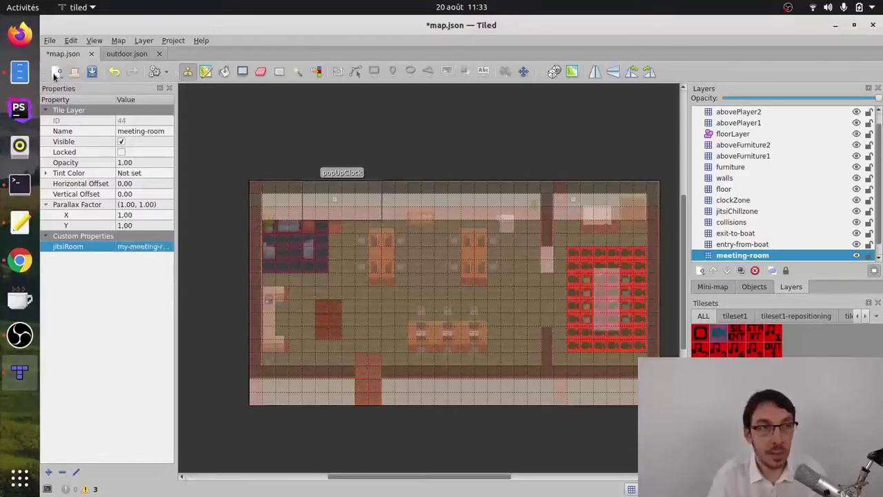
click(50, 40)
click(68, 105)
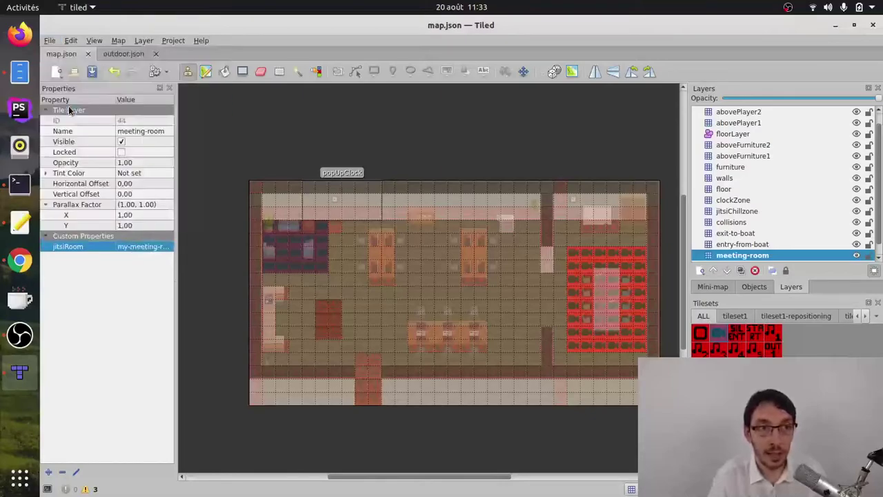
- Reload WorkAdventure, skip camera setup, and walk the avatar into the meeting room to start the Jitsi call
click(31, 259)
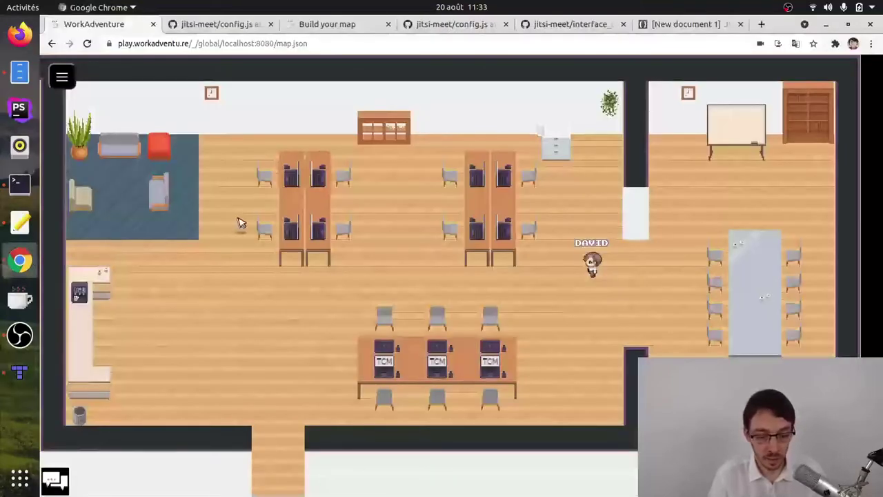
key(F5)
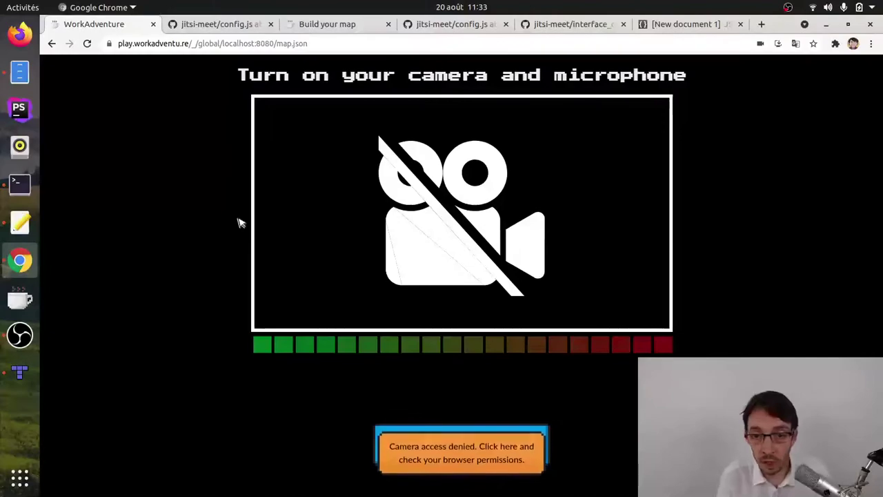
key(Return)
key(Right)
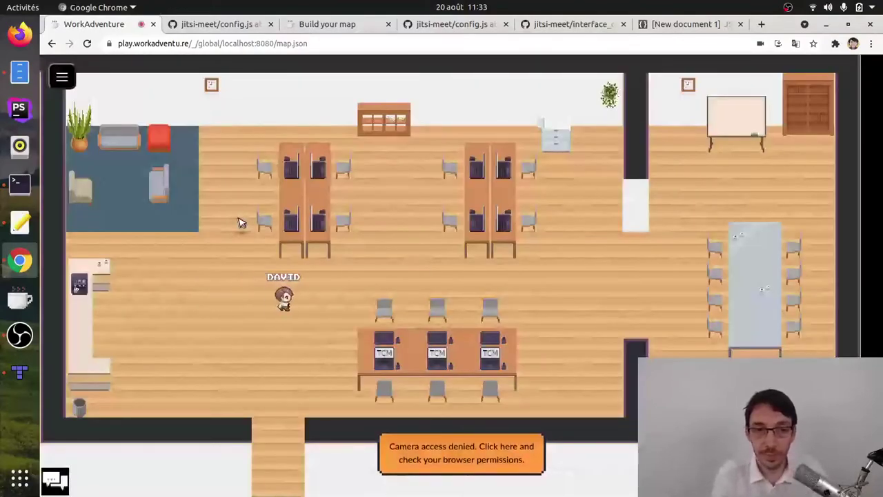
key(Up)
key(Right)
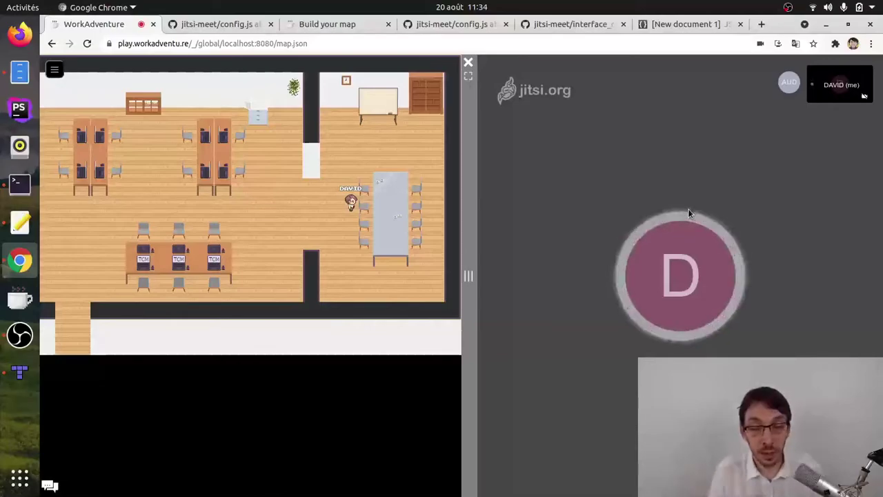
- Add a jitsiTrigger property with value onaction to the meeting-room layer and save the map
click(19, 371)
right_click(88, 302)
click(71, 414)
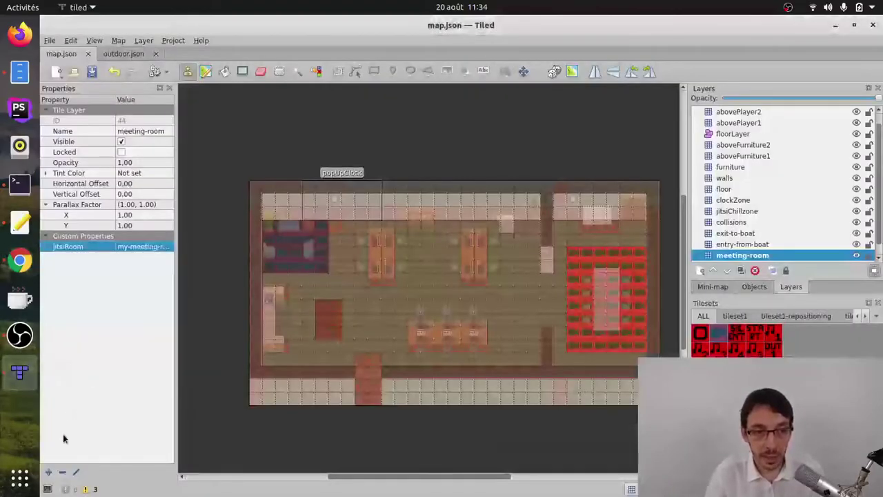
click(47, 473)
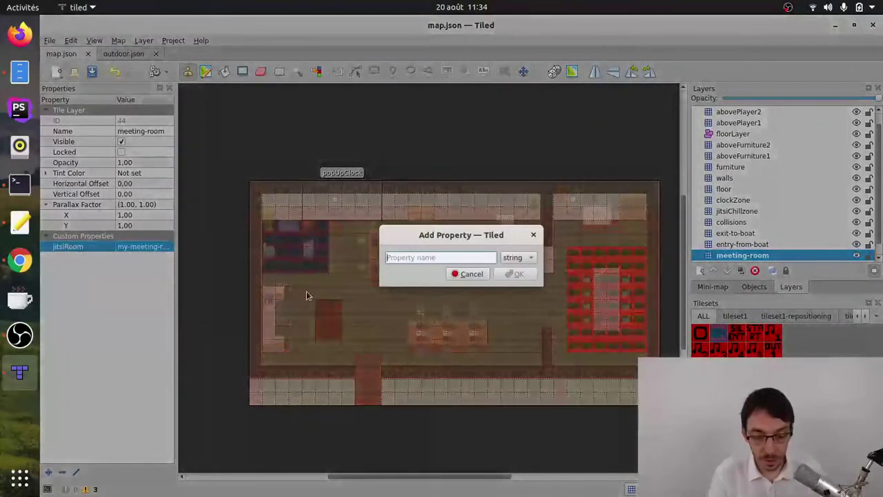
text(jitsi)
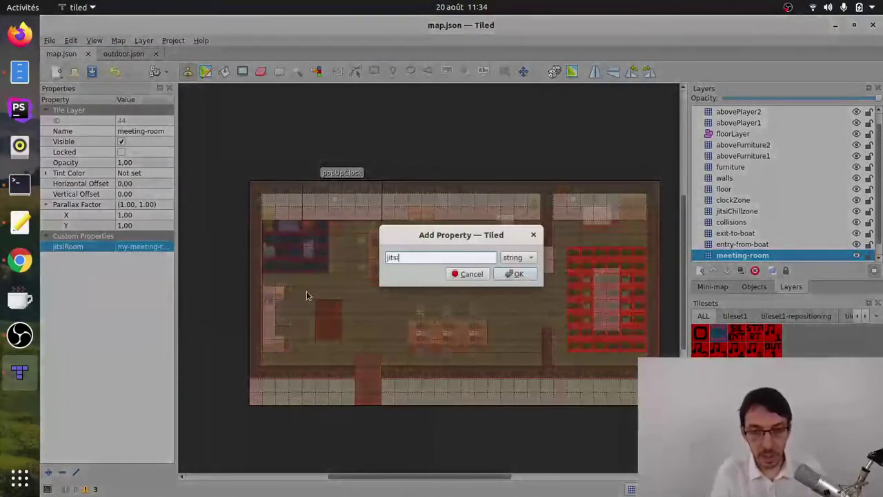
text(R)
key(BackSpace)
text(Trigger)
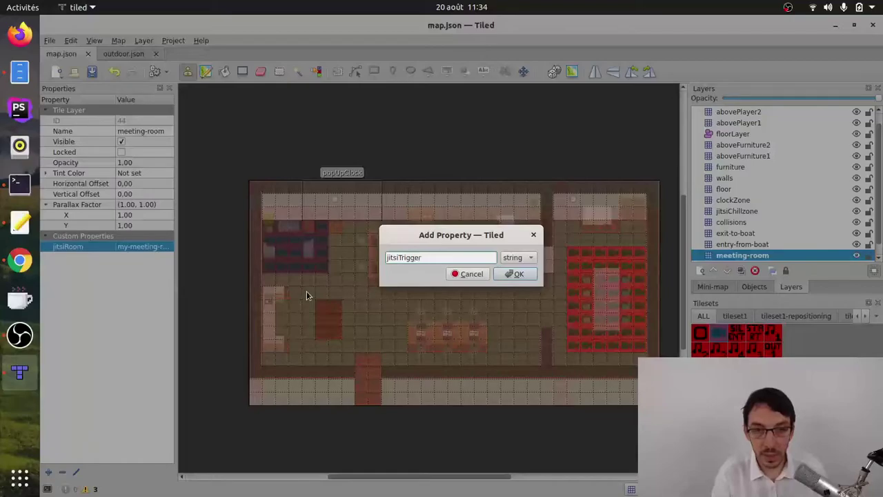
key(Return)
text(onaction)
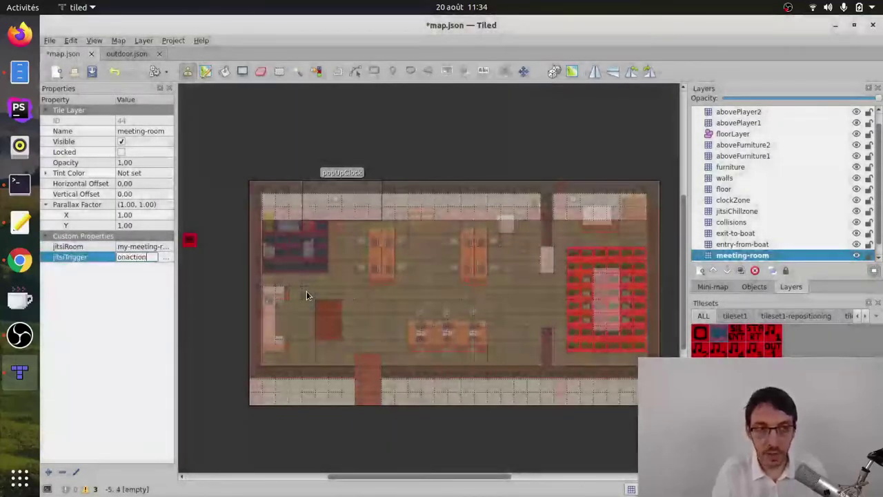
key(Return)
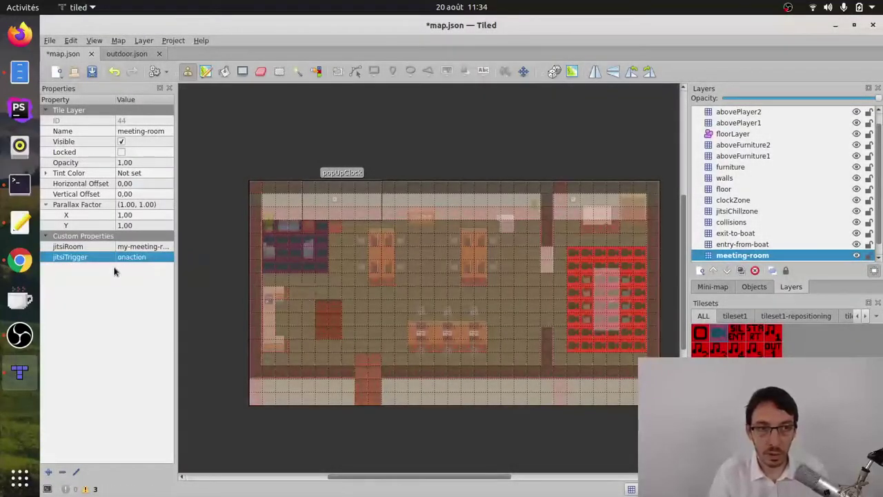
click(50, 40)
click(75, 105)
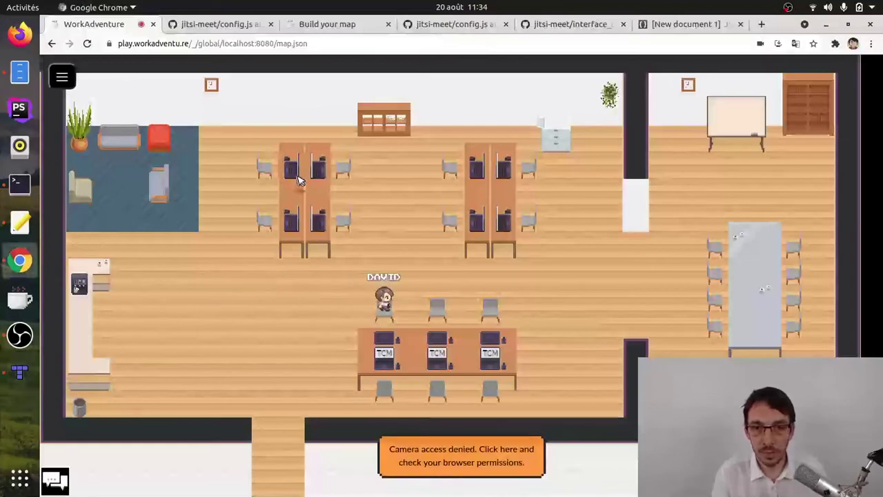
key(Right)
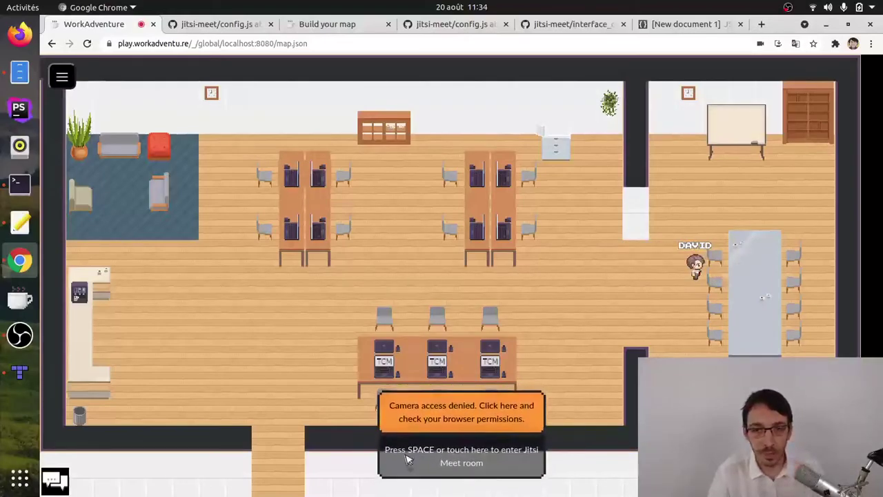
- Walk into the meeting room, accept the prompt to join the Jitsi meeting, then walk back out
click(494, 451)
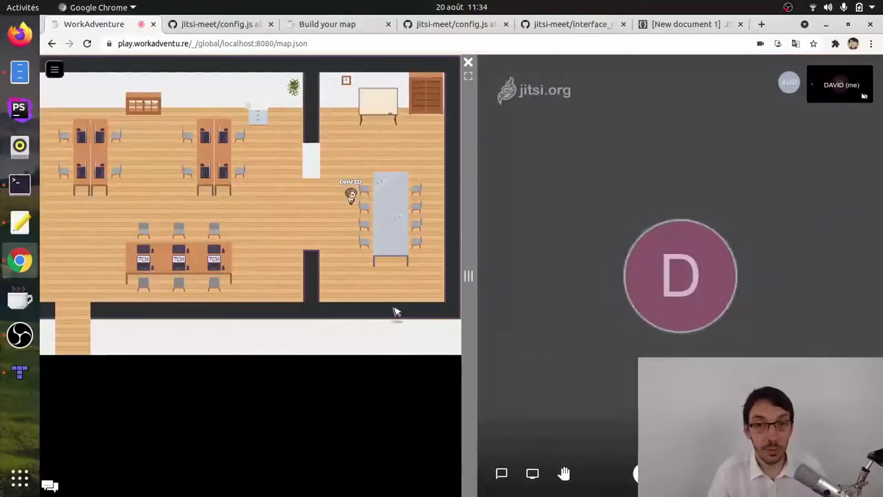
key(Left)
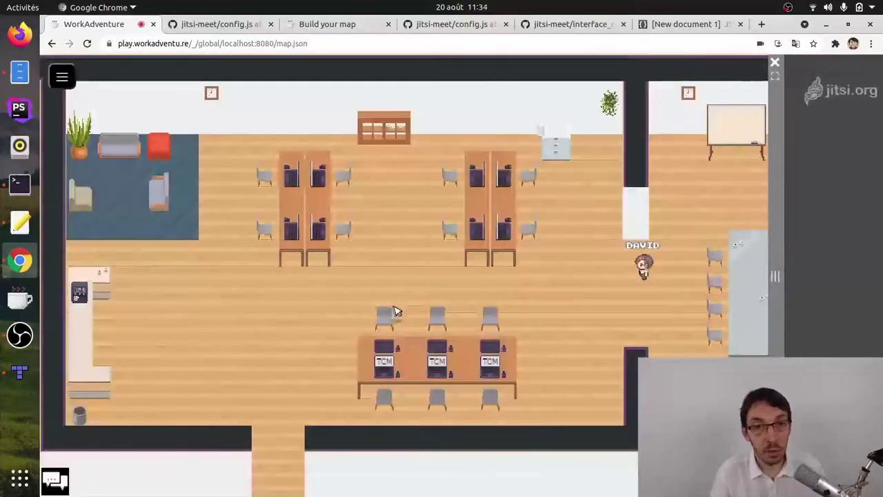
key(alt+Tab)
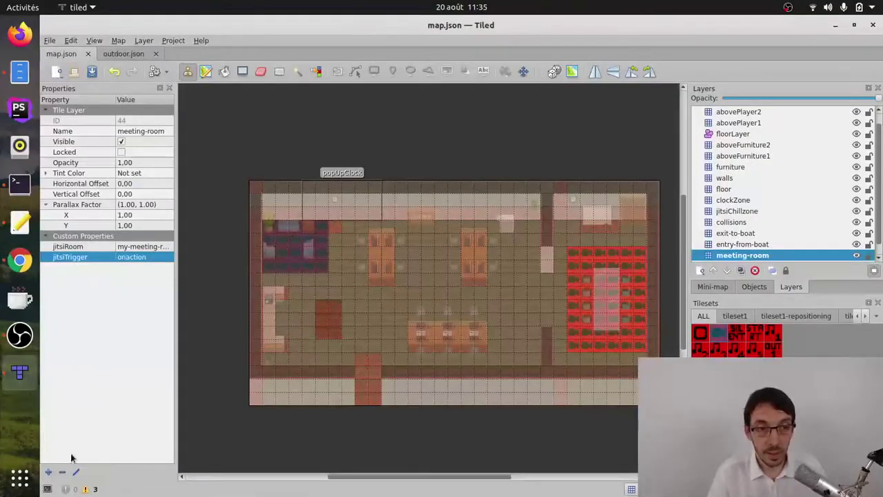
- Add a jitsiTriggerMessage property reading 'Click SPACE to enter the meeting room' and save with Ctrl+S
click(48, 472)
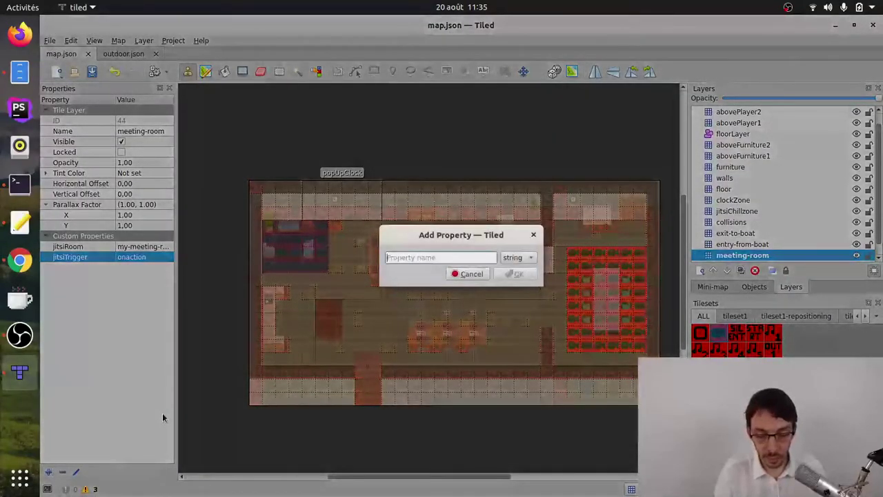
text(jitsiTrigger)
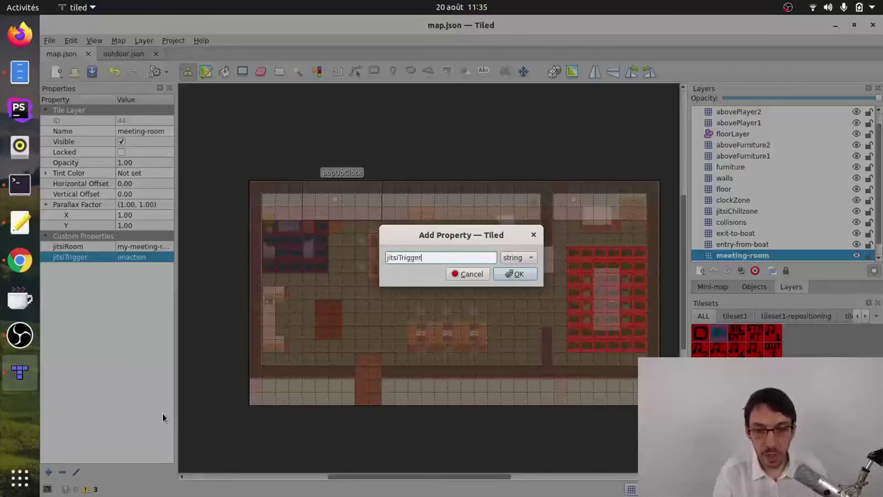
text(Message)
key(Return)
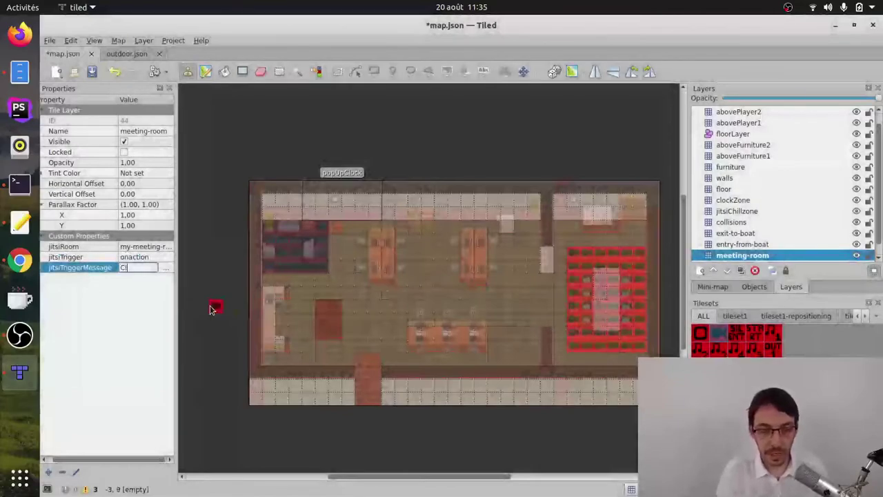
text(Click SPACE)
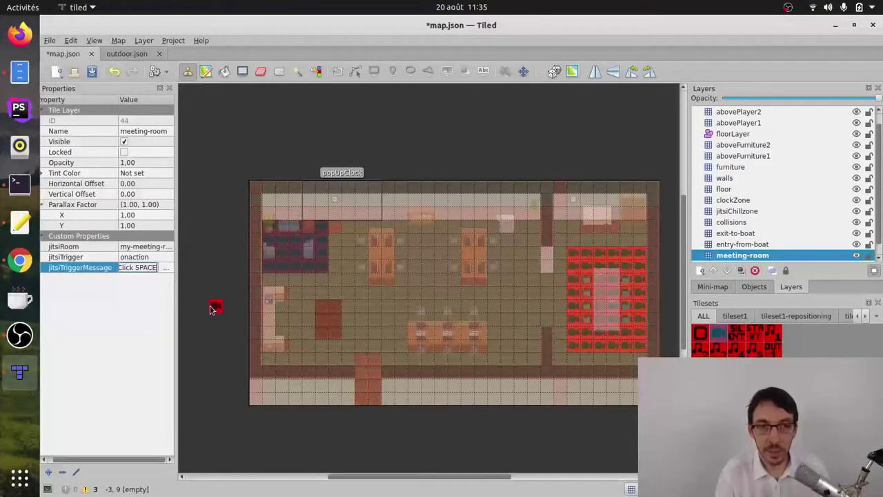
text( to enter the)
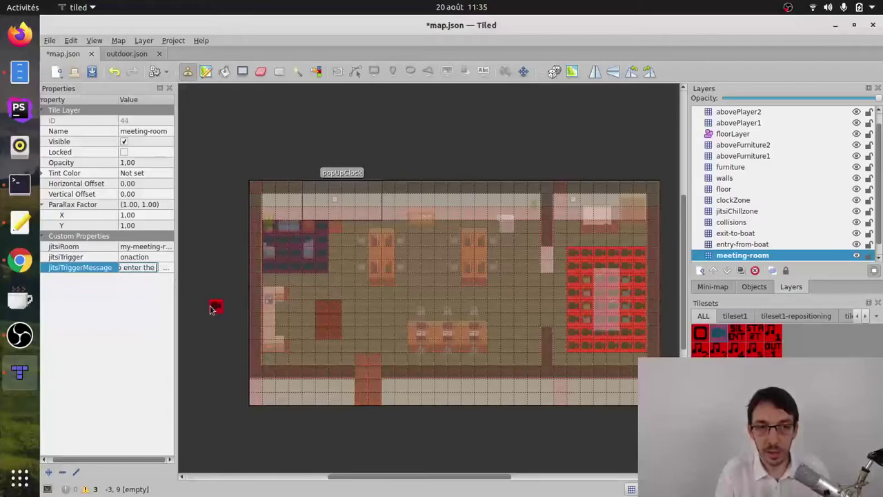
text( meeting room)
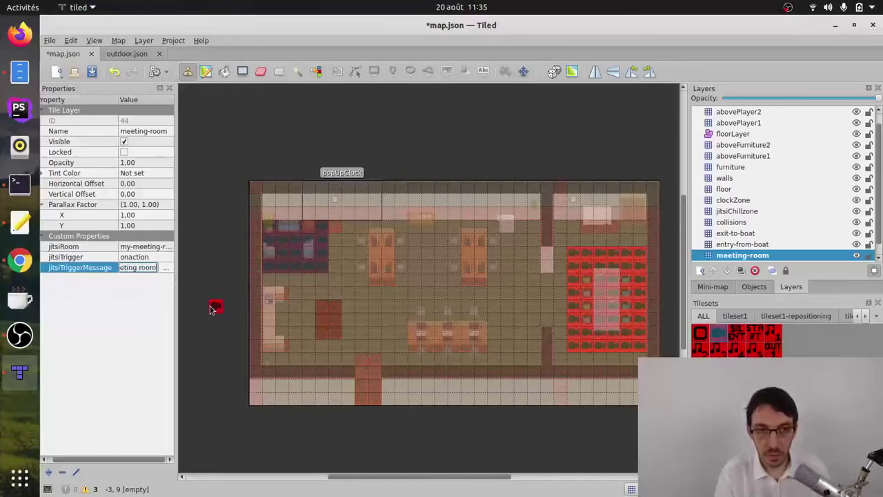
key(Return)
key(ctrl+s)
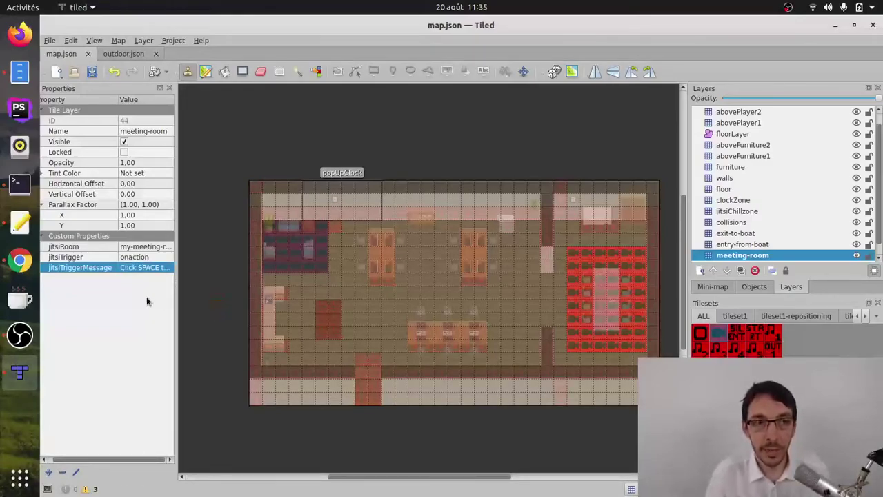
- Reload the map in the browser and walk into the meeting room to see the custom Click SPACE prompt
key(alt+Tab)
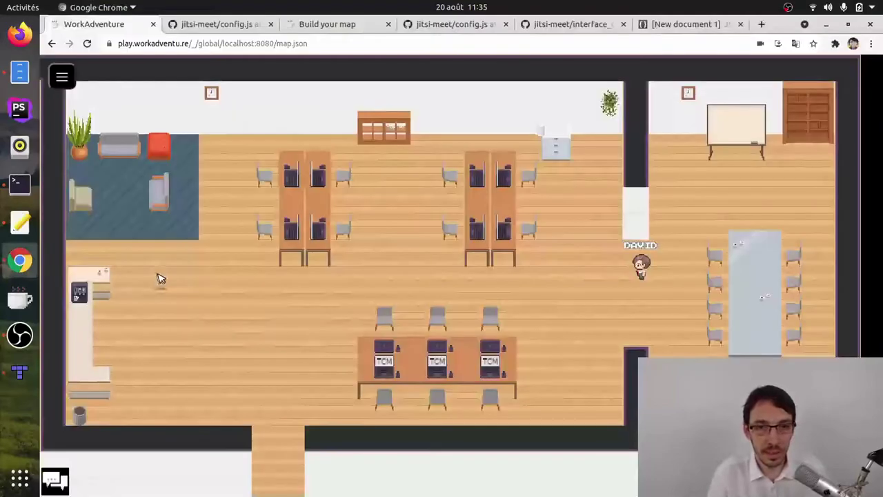
key(ctrl+r)
key(Return)
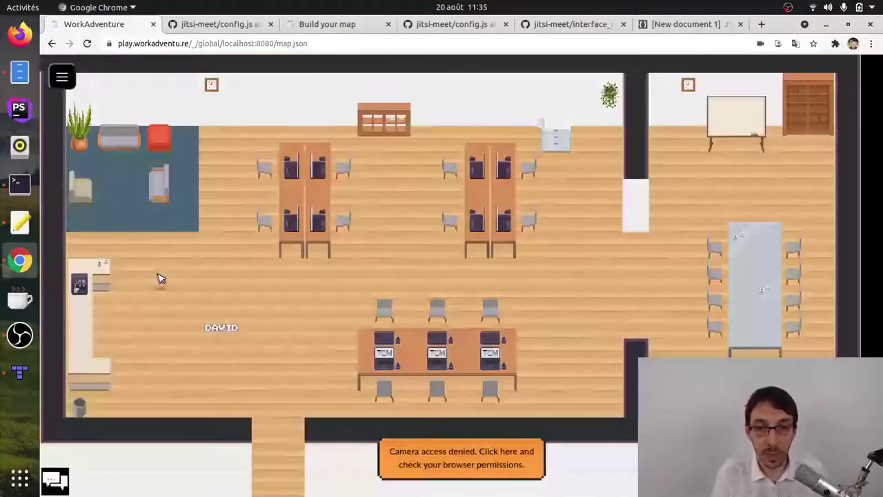
key(Right)
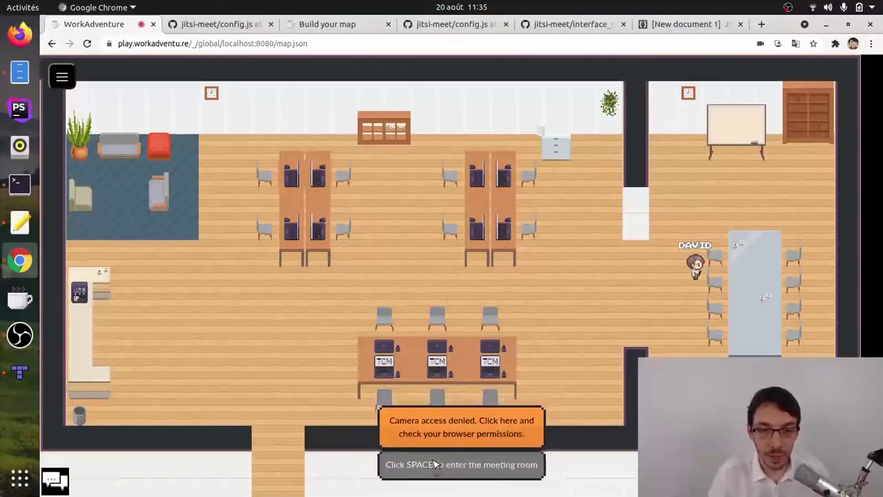
key(alt+Tab)
double_click(135, 267)
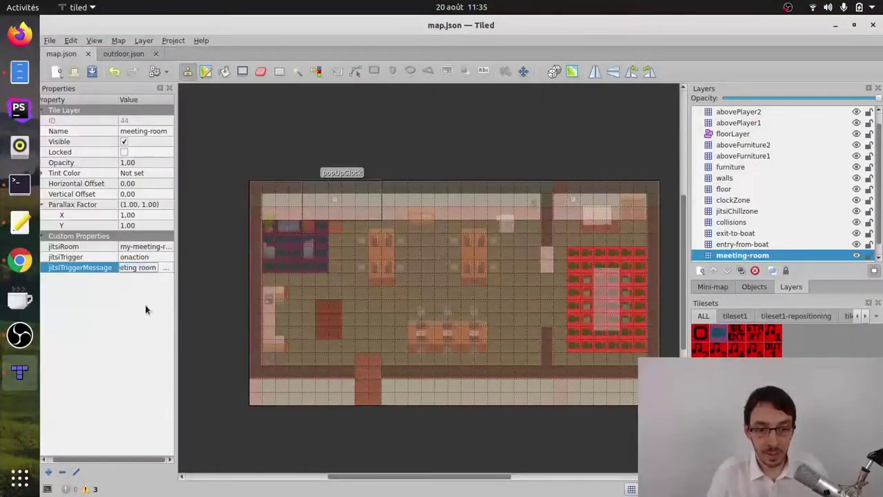
- Delete both jitsiTrigger and jitsiTriggerMessage, leaving only jitsiRoom, and save map.json
click(101, 266)
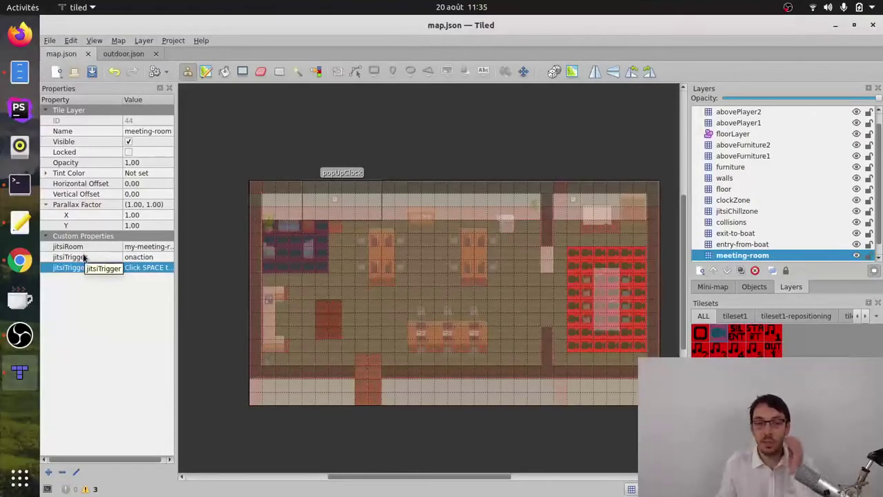
click(83, 257)
shift+click(83, 267)
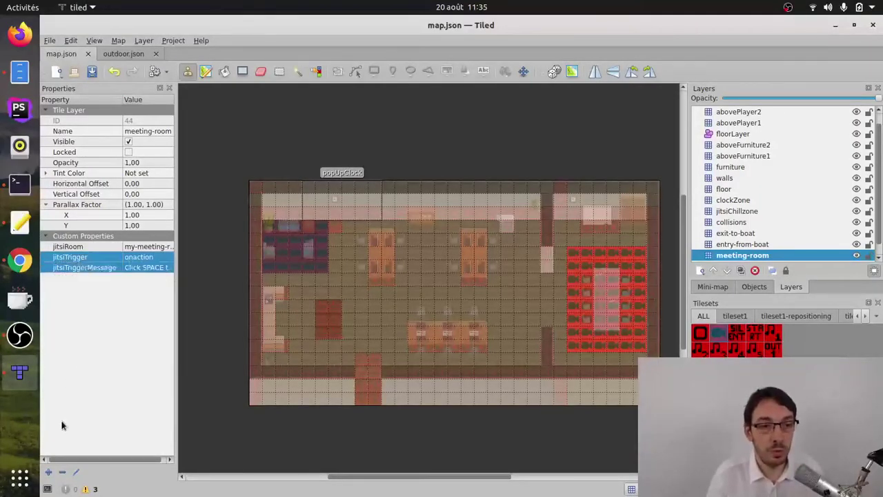
click(61, 472)
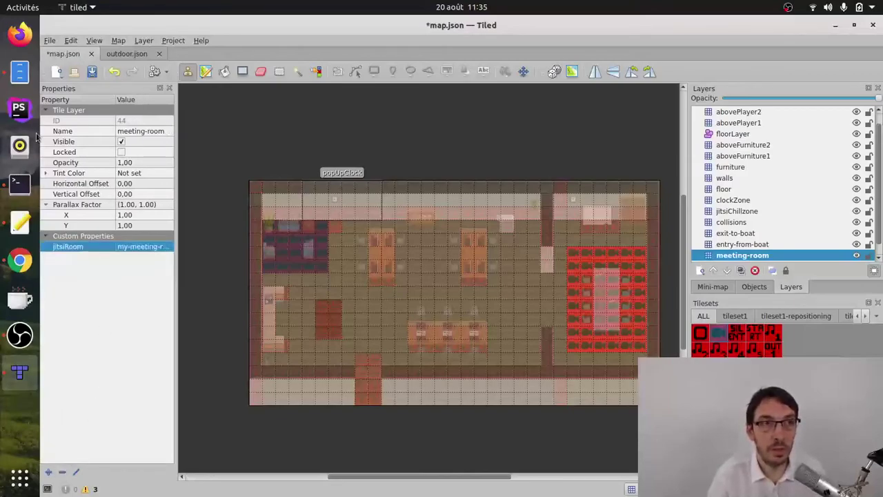
click(49, 42)
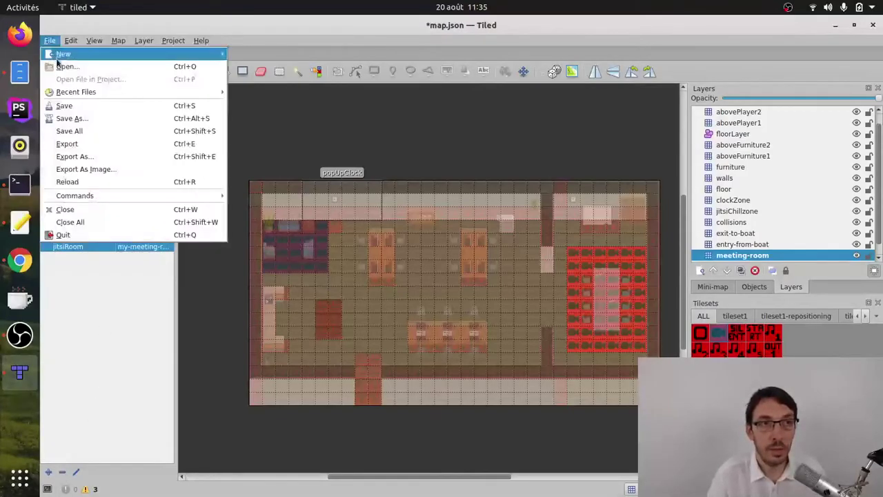
click(76, 104)
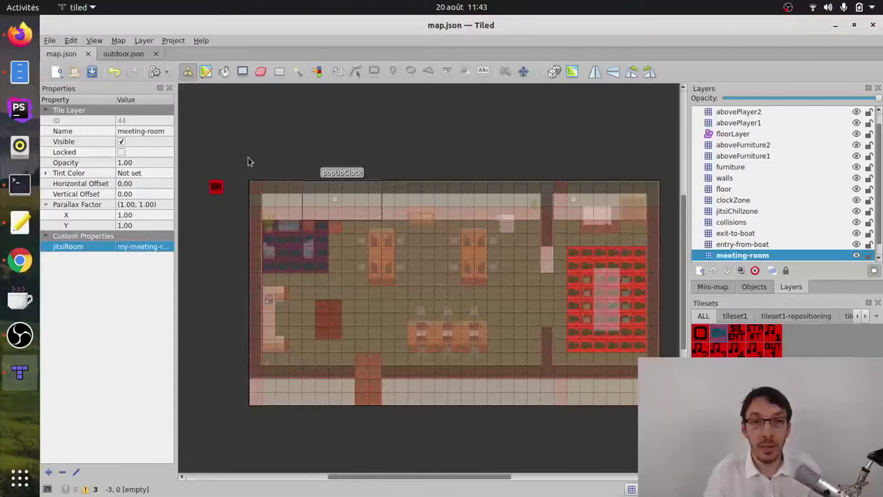
- Add a jitsiRoomAdminTag property with value speaker to the meeting-room layer and save map.json
click(61, 406)
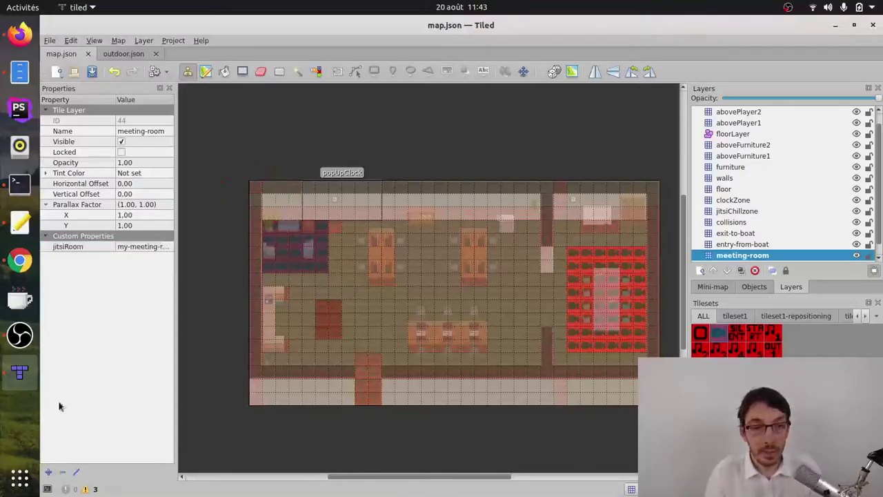
click(48, 473)
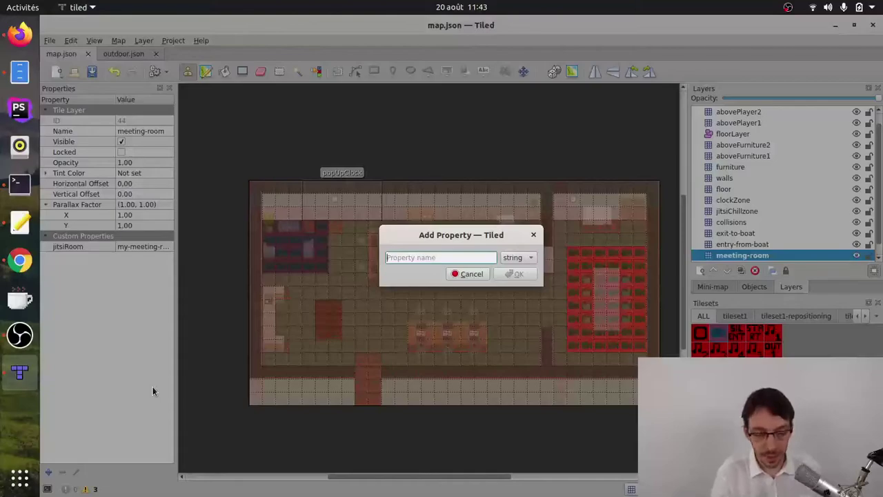
text(jitsiRoomAdminTagi)
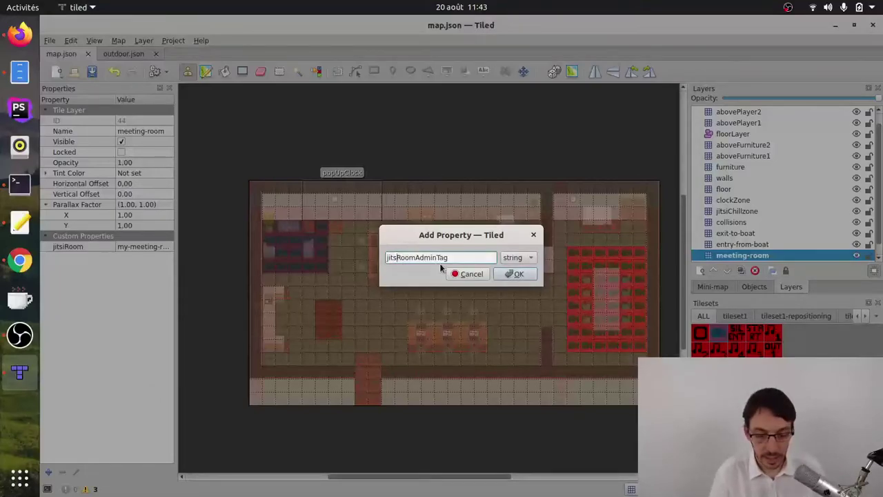
click(517, 275)
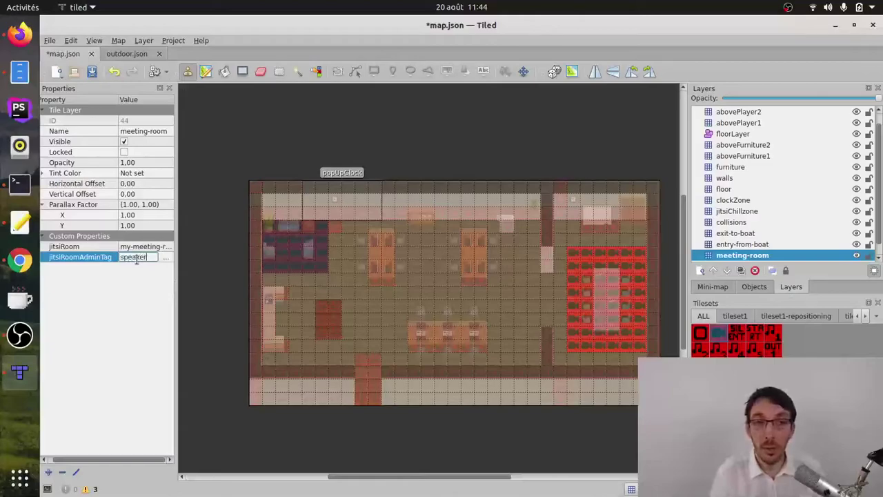
key(Return)
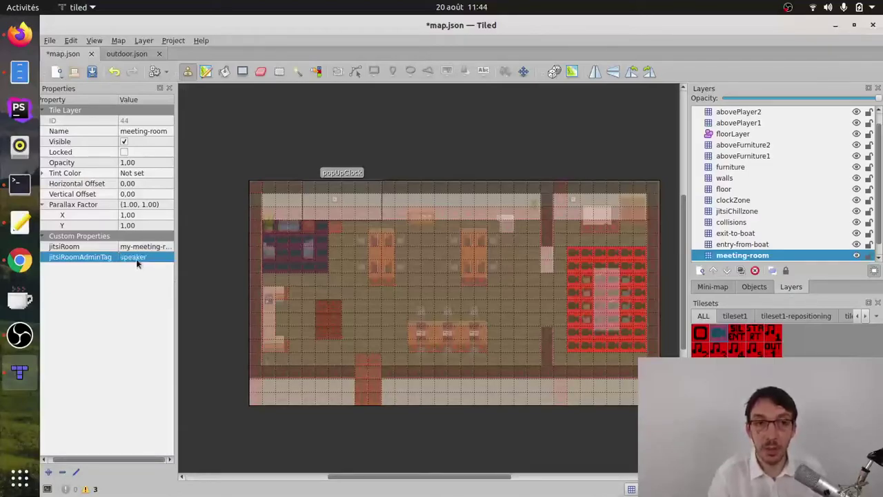
click(51, 43)
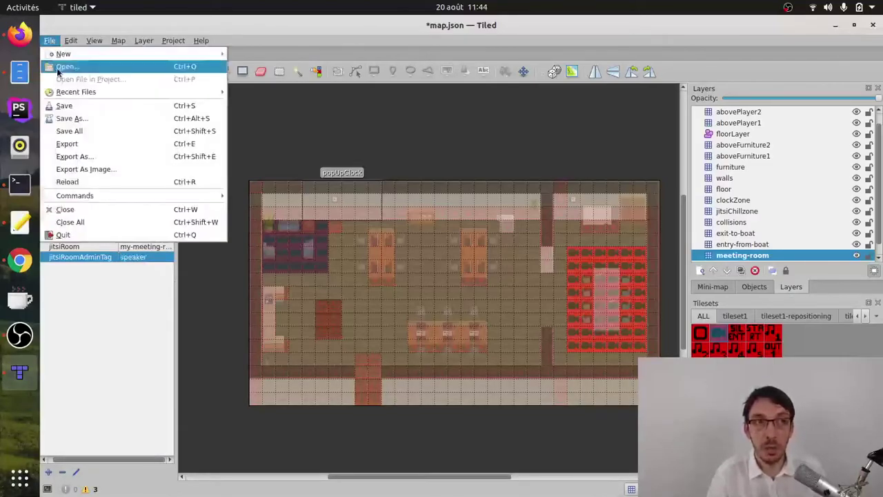
click(69, 108)
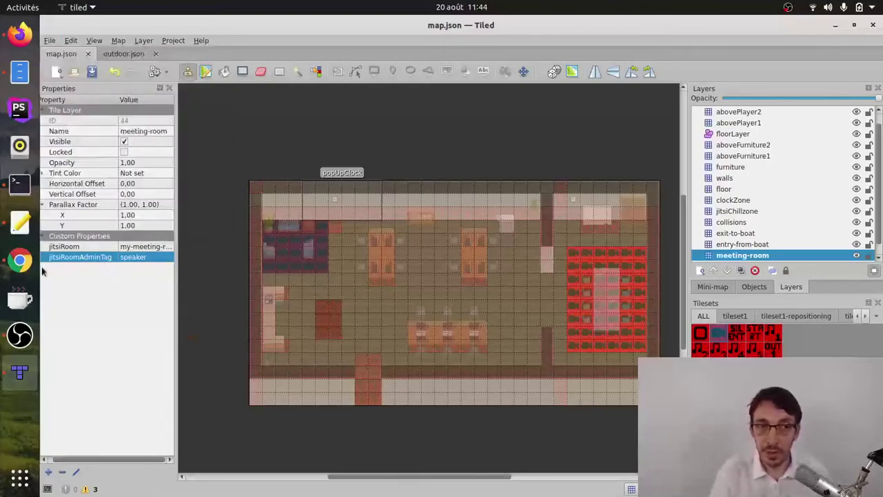
- Select part of the WorkAdventure map URL in Chrome, then bring up the Firefox admin home page
click(19, 260)
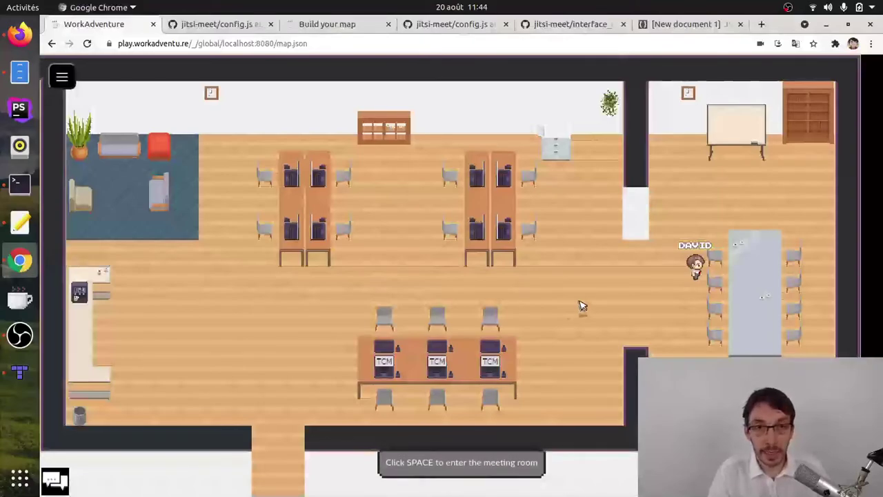
double_click(192, 42)
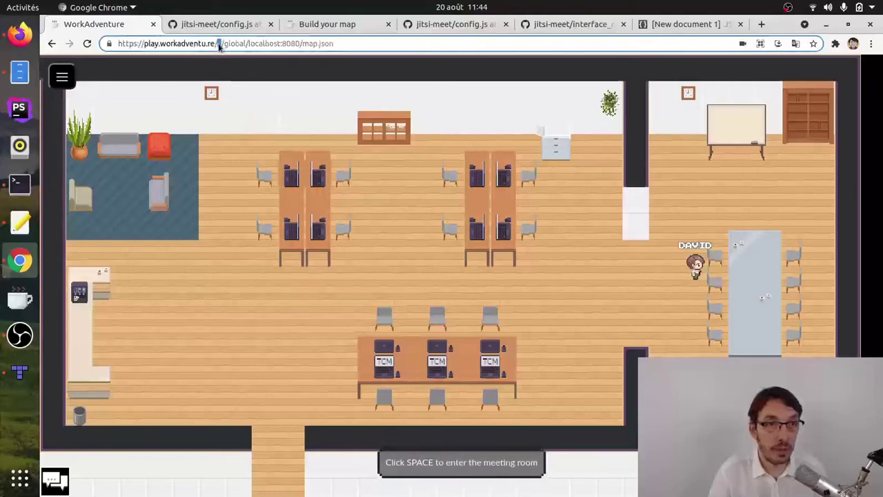
drag(215, 44, 222, 44)
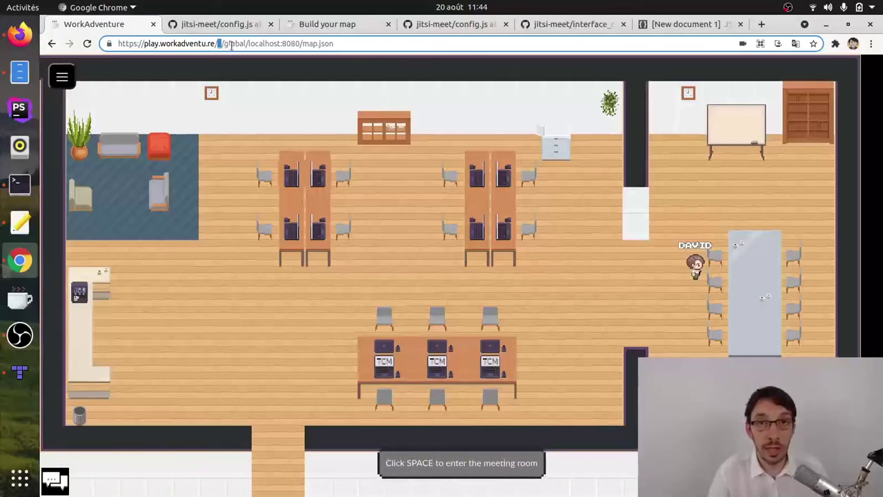
click(19, 33)
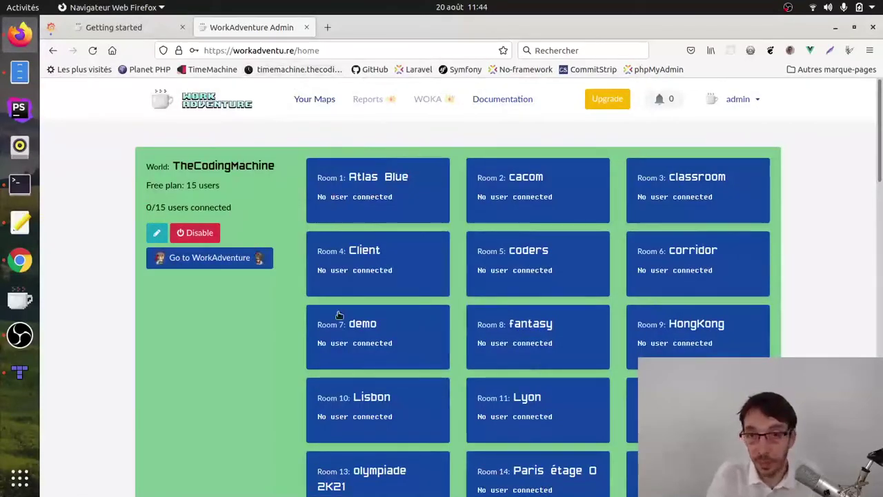
- Scroll down to review registered members and tags like speaker, then scroll back to the rooms list
scroll(322, 314, down, 10)
scroll(312, 310, down, 10)
scroll(335, 117, up, 3)
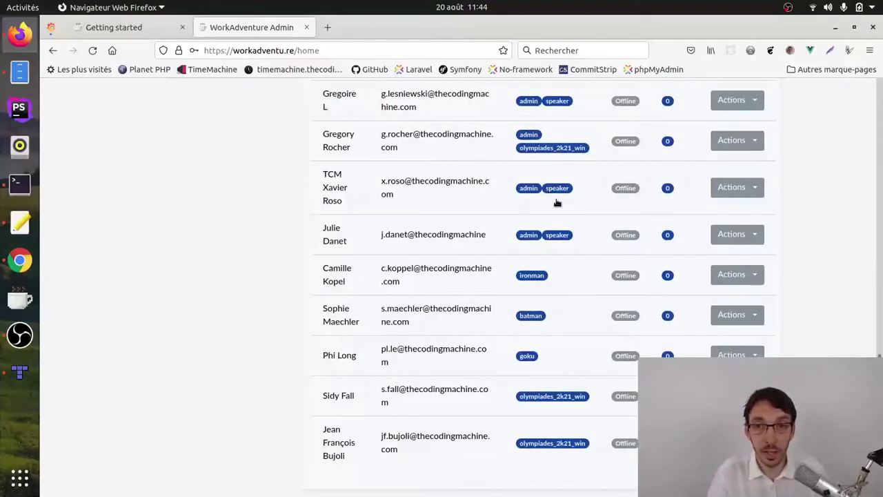
scroll(407, 205, up, 8)
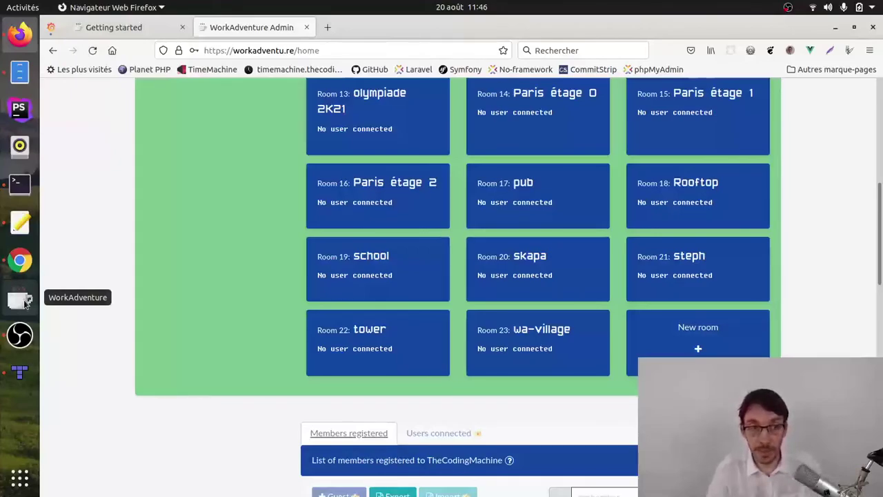
- Bring up the Build your map documentation and scroll to the Customizing your Jitsi meet section
click(21, 262)
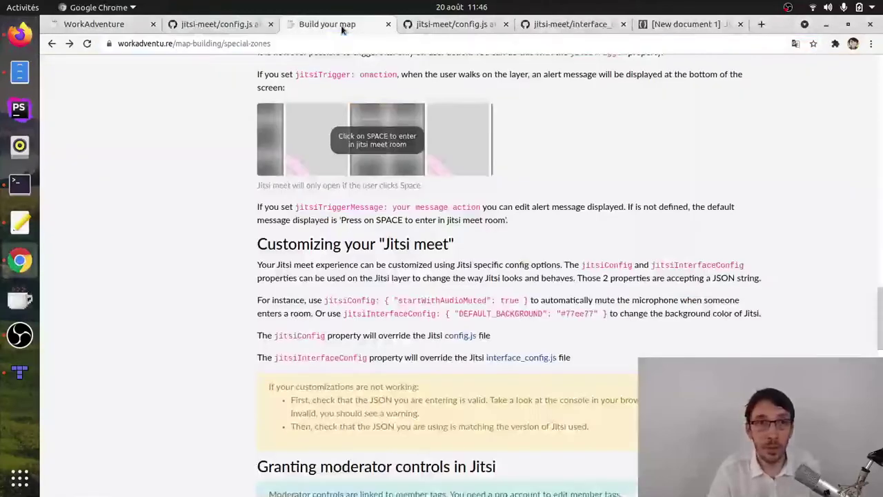
click(327, 24)
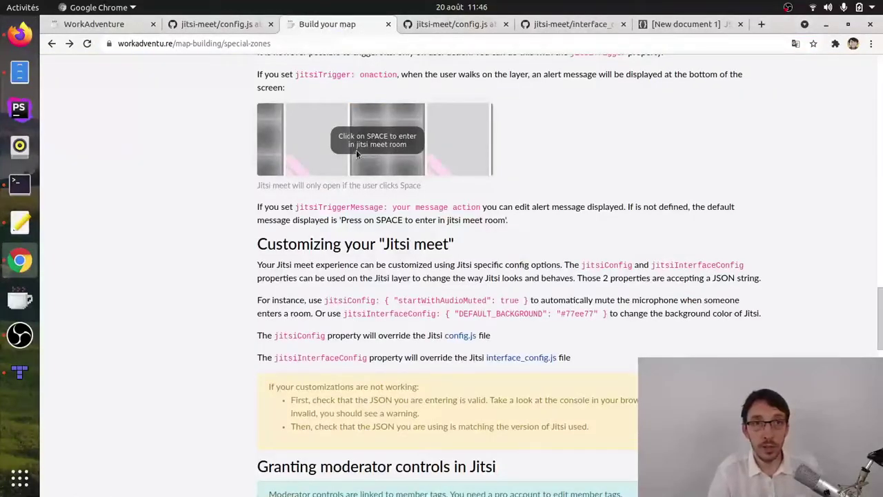
scroll(356, 149, up, 10)
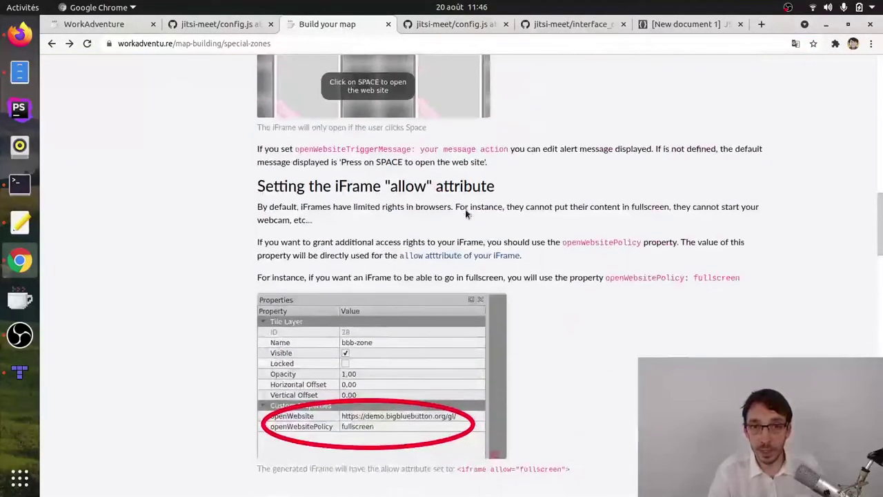
scroll(465, 209, down, 8)
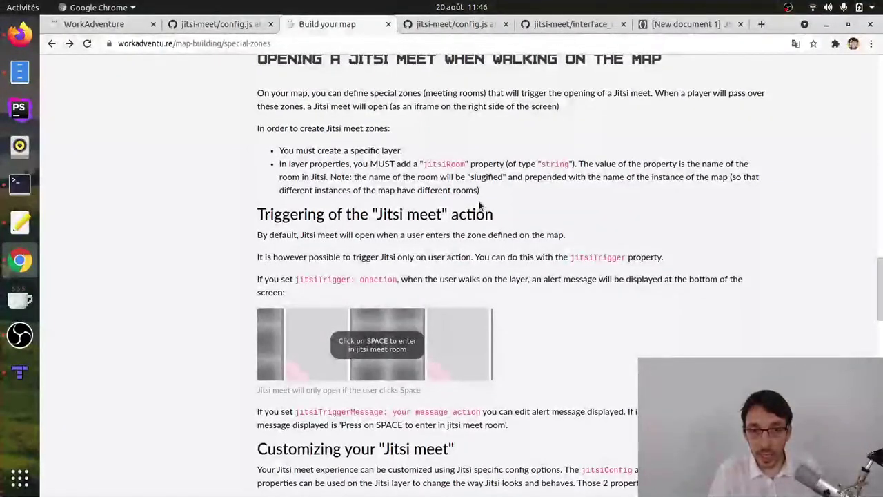
scroll(483, 196, down, 9)
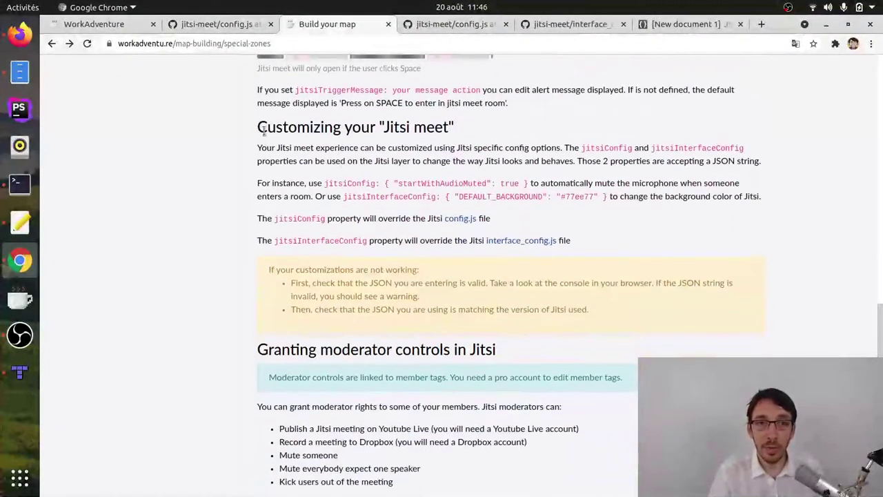
- Highlight the section heading and the jitsiConfig and jitsiInterfaceConfig property names
drag(261, 130, 452, 127)
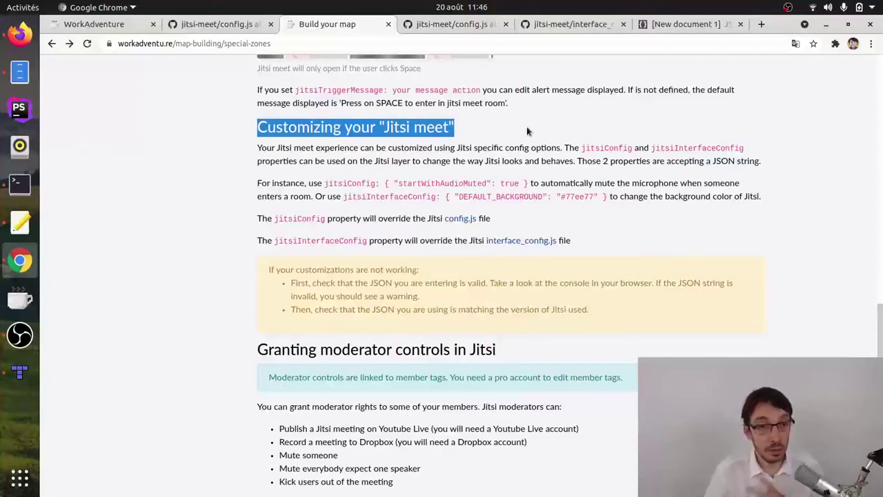
double_click(341, 183)
click(376, 196)
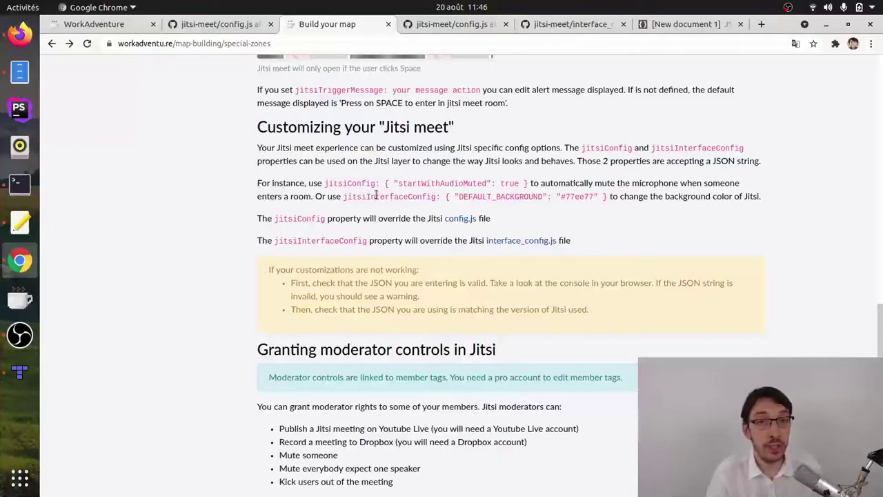
double_click(382, 198)
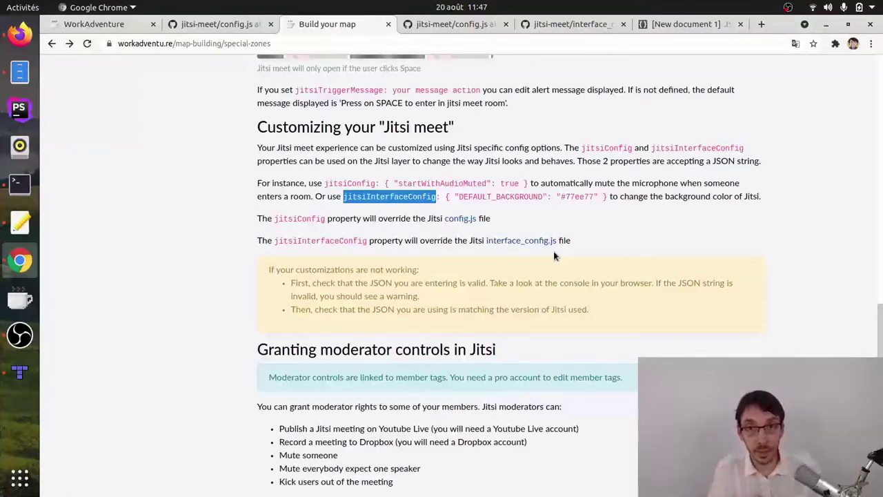
- In jitsi-meet config.js, scan the Audio section, highlighting its heading and enableNoisyMicDetection
click(430, 31)
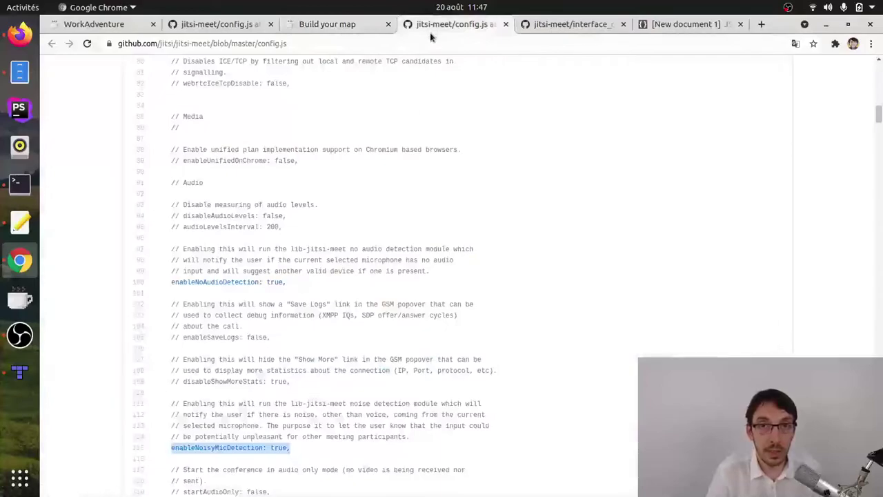
scroll(249, 159, up, 20)
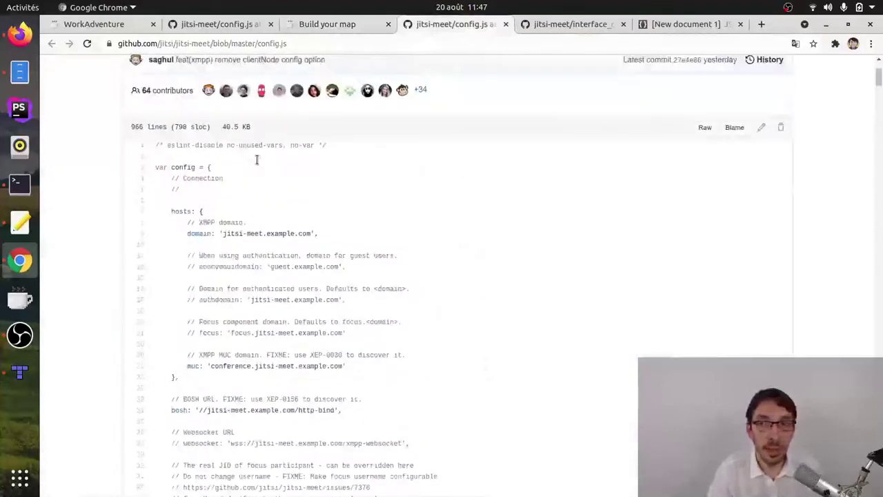
scroll(354, 161, down, 8)
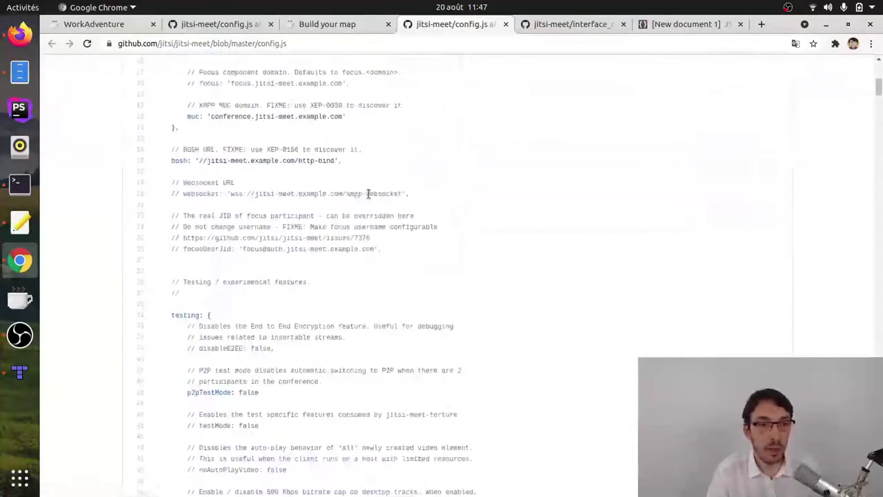
scroll(369, 188, down, 8)
double_click(190, 212)
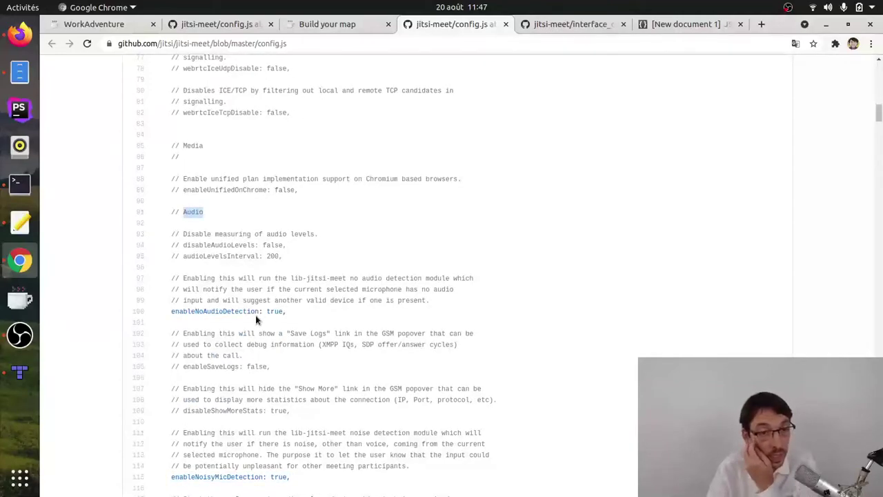
scroll(256, 314, down, 4)
double_click(217, 330)
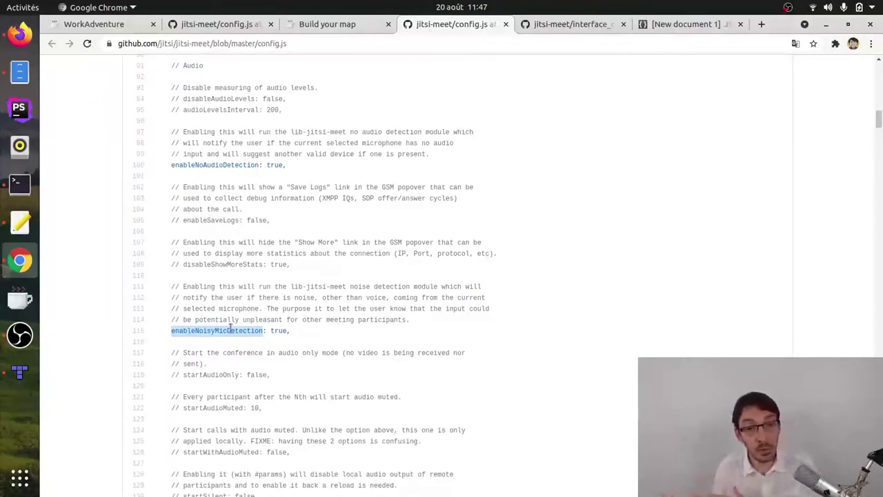
- Select the startWithAudioMuted option name, then return to the WorkAdventure office map
scroll(230, 329, down, 3)
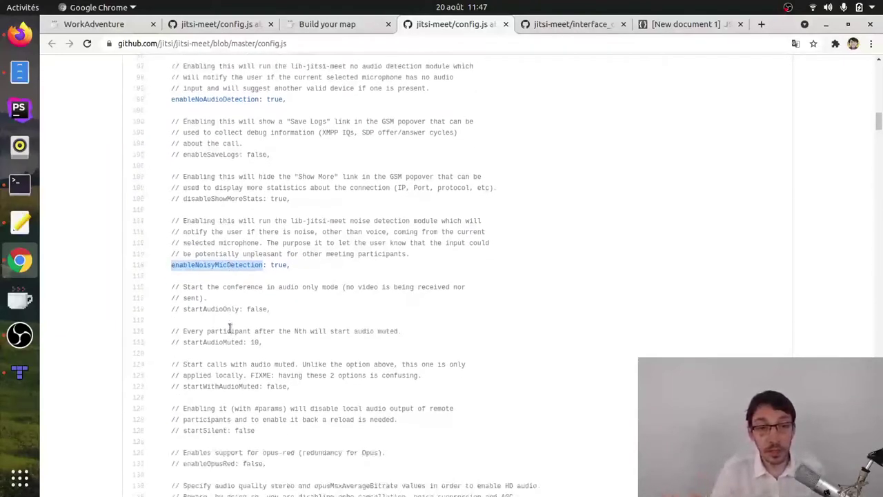
double_click(192, 366)
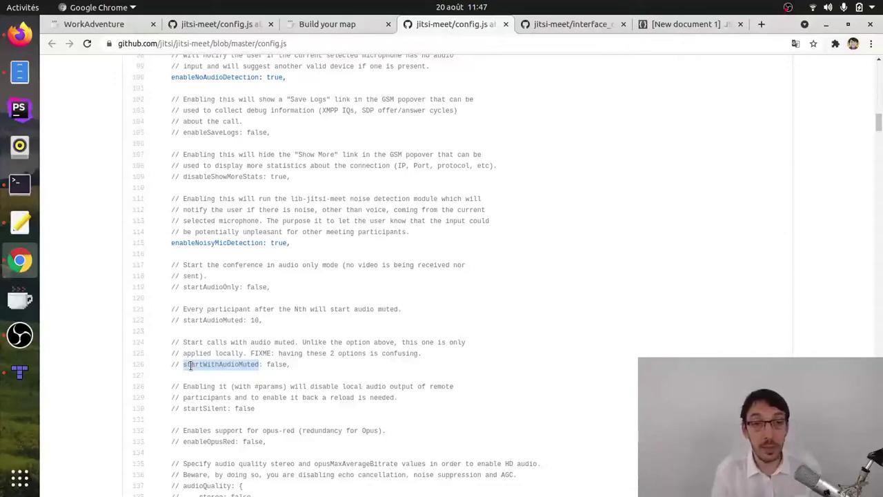
click(191, 365)
double_click(215, 364)
key(ctrl+c)
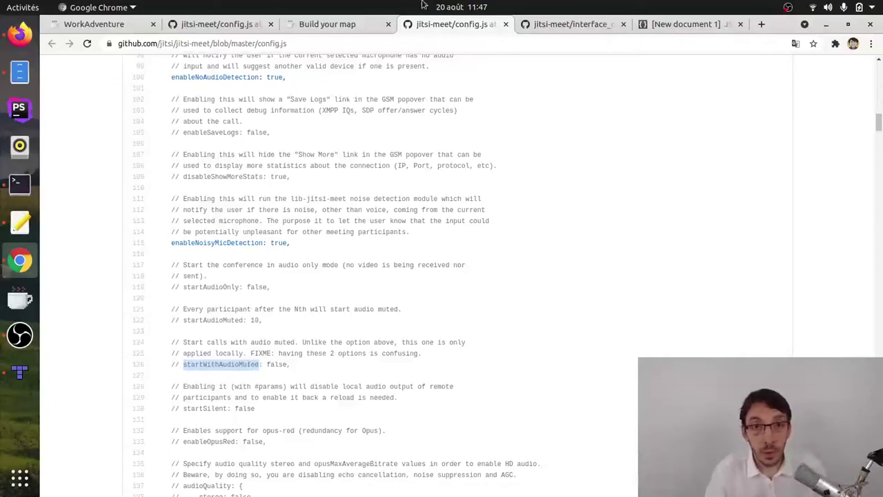
click(376, 26)
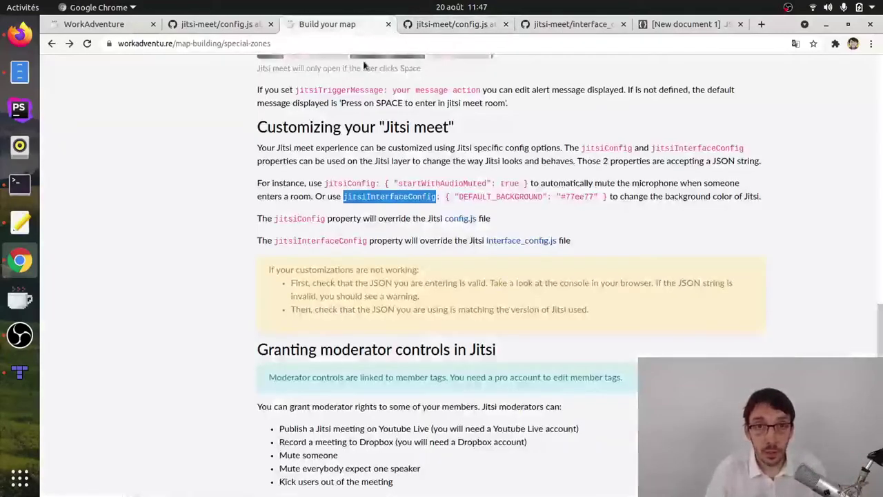
click(104, 24)
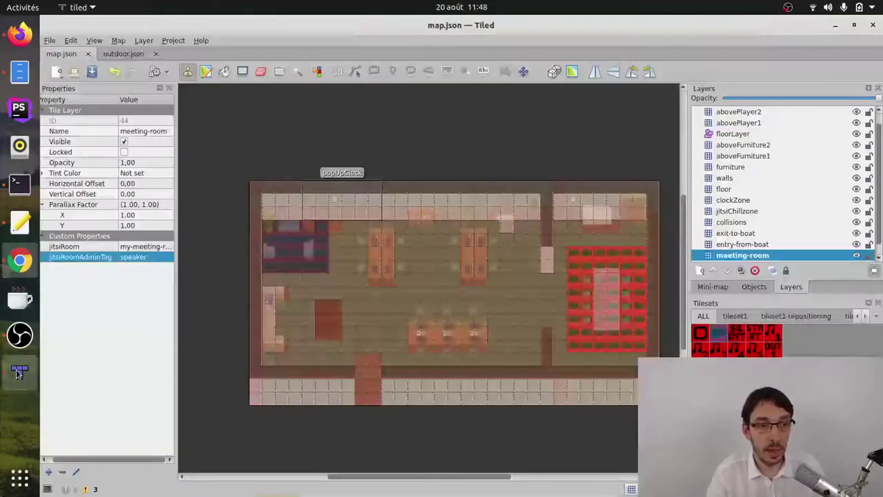
- Add a jitsiConfig string property to the meeting-room layer and open its multi-line value editor
click(19, 373)
right_click(92, 298)
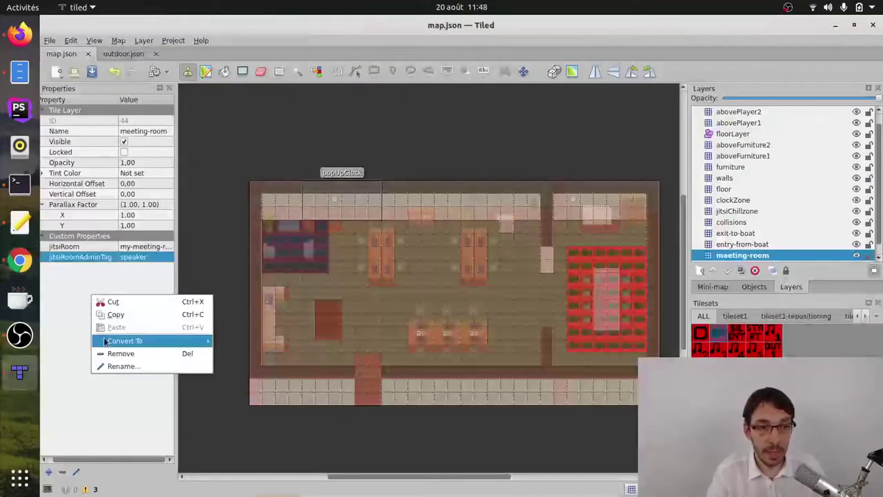
click(86, 410)
click(49, 472)
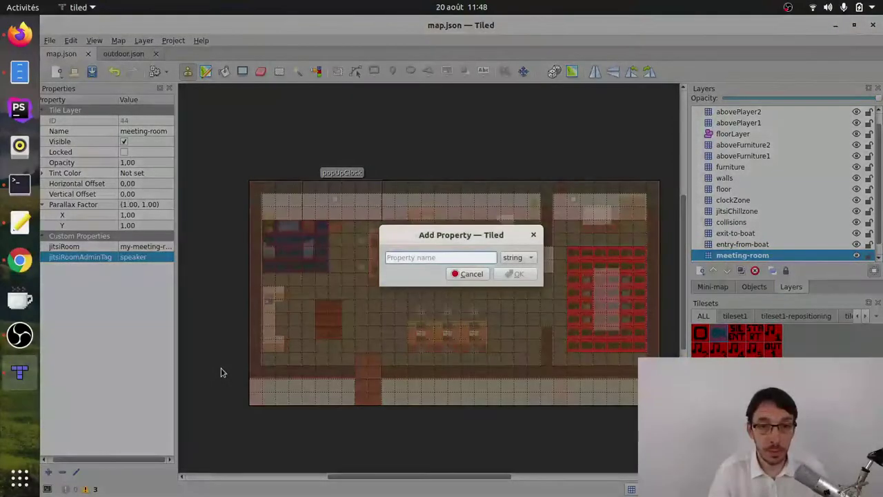
text(jitsiC)
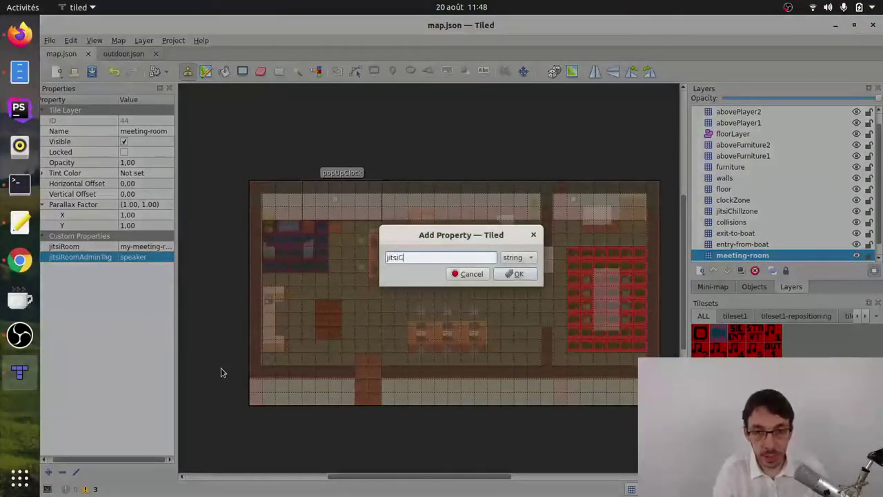
text(on)
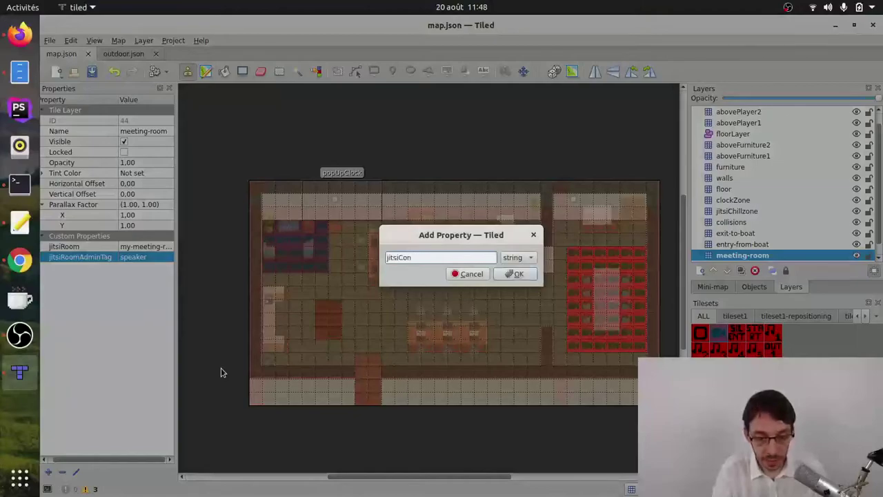
text(tifig)
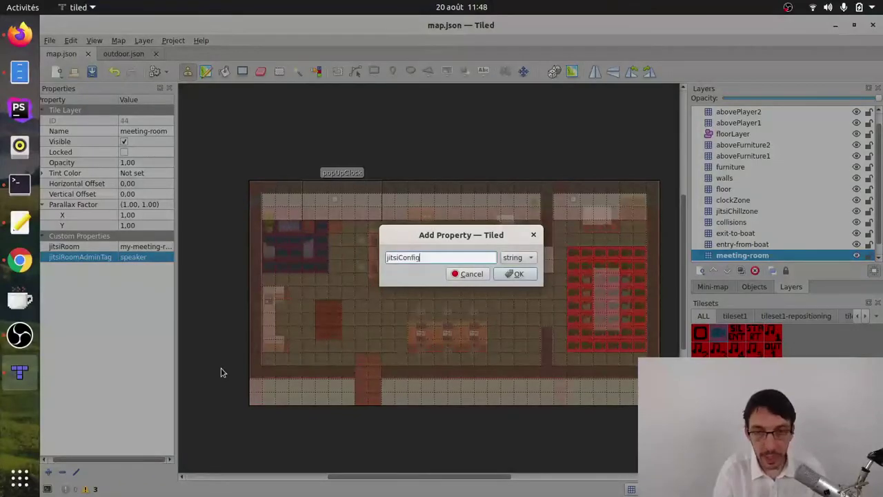
click(515, 274)
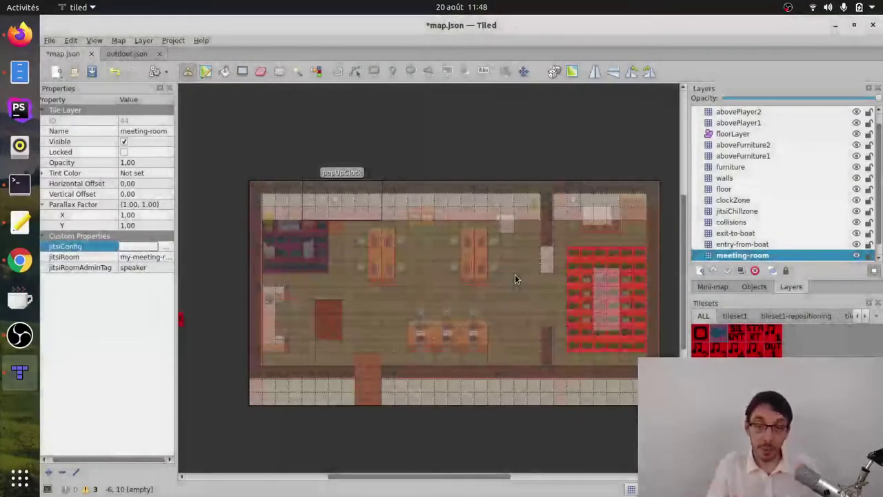
click(166, 246)
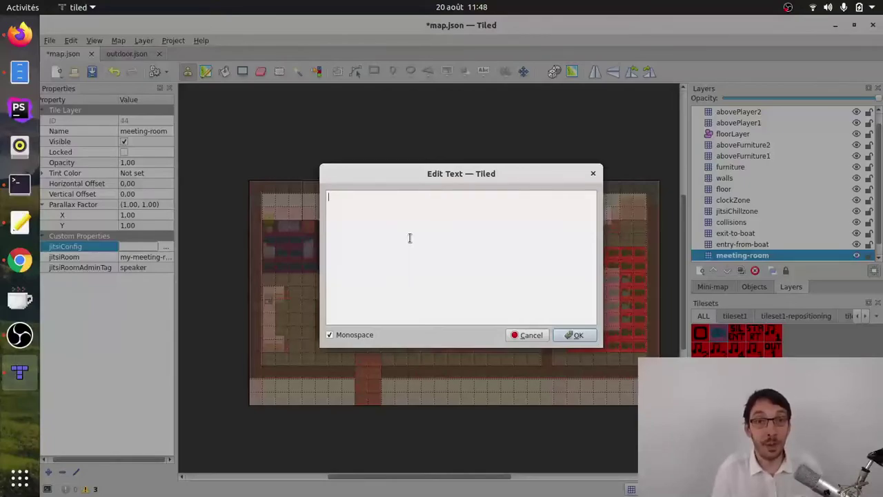
- Write {"startWithAudioMuted": true} in JSON Editor Online
click(20, 260)
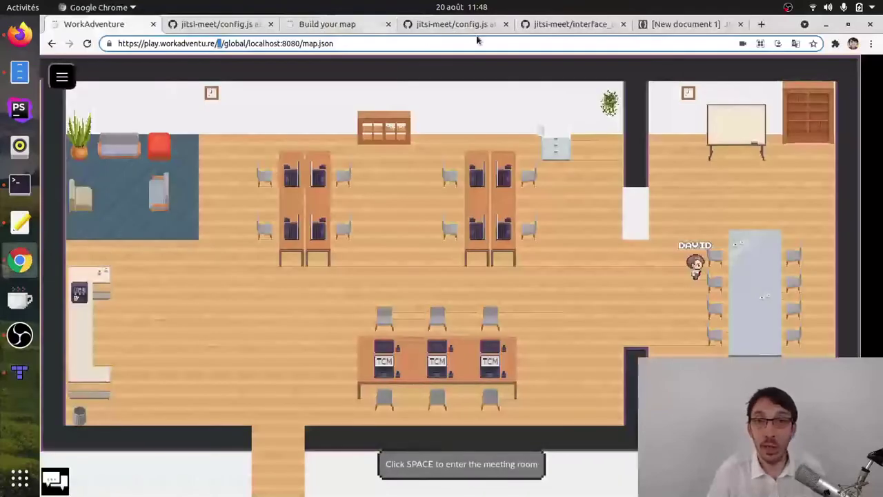
click(686, 24)
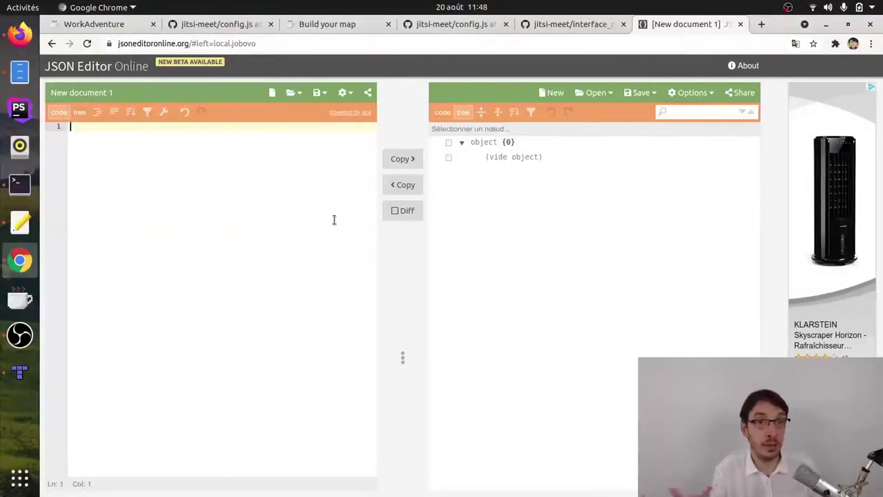
text({)
key(Return)
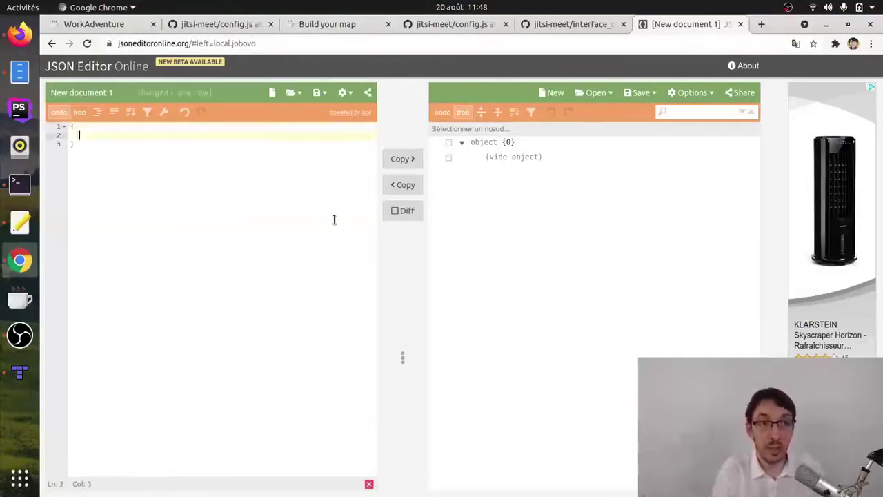
text(")
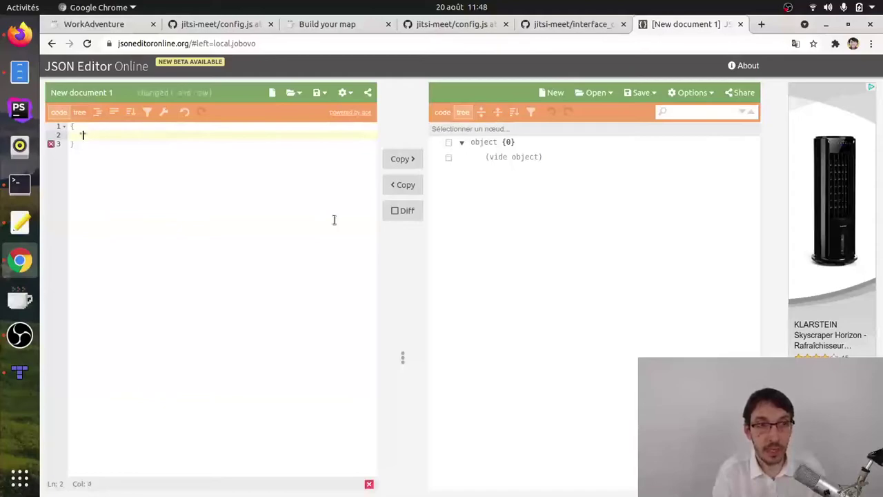
key(ctrl+v)
text(":)
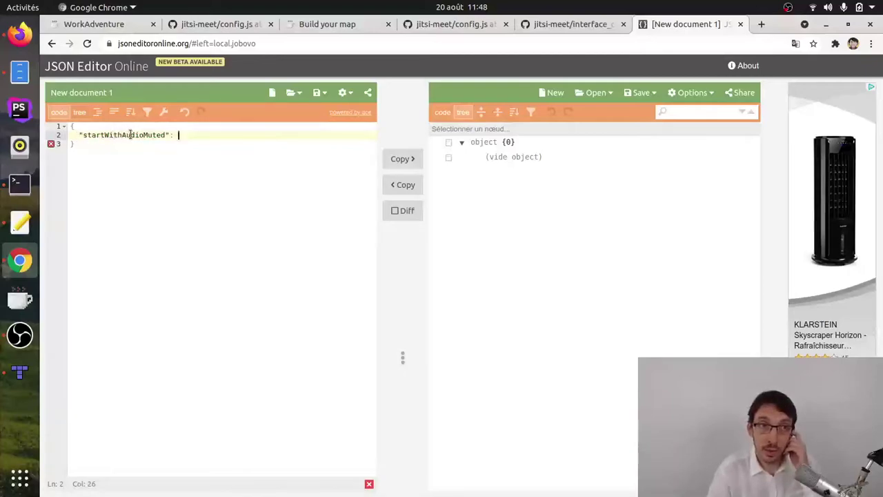
text(true)
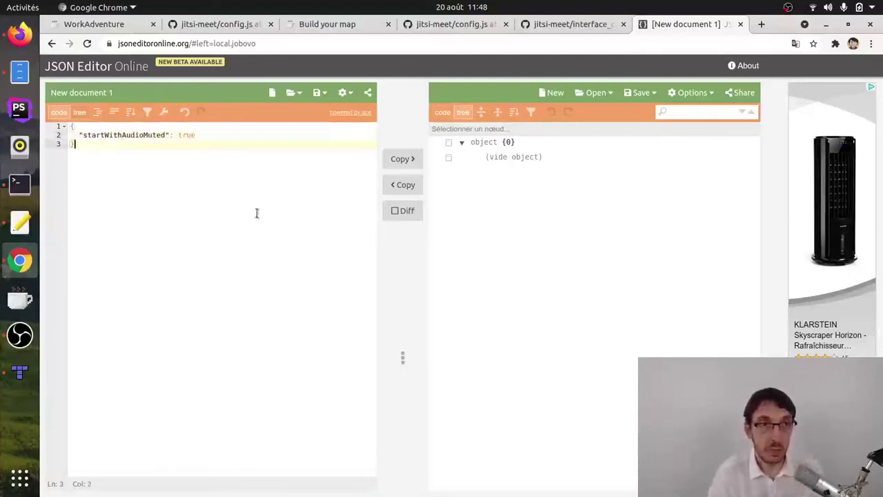
- Copy that JSON into Tiled as the jitsiConfig value and save map.json
key(ctrl+a)
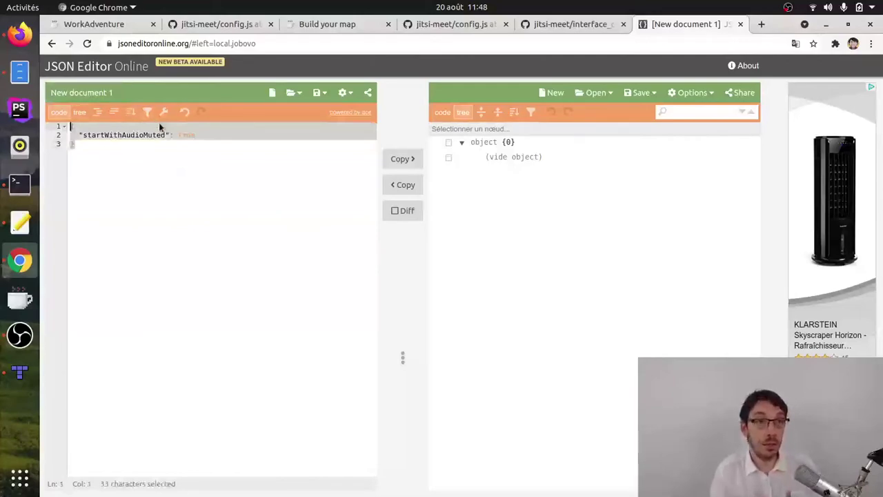
key(ctrl+c)
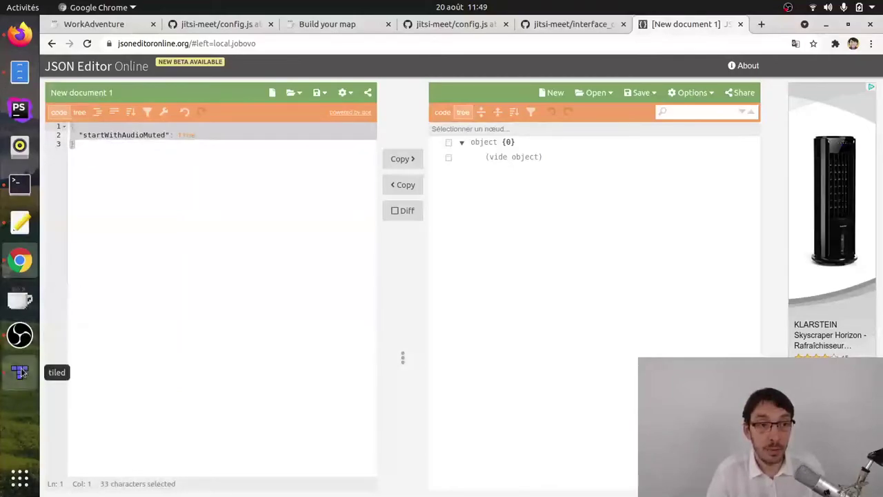
click(20, 371)
key(ctrl+v)
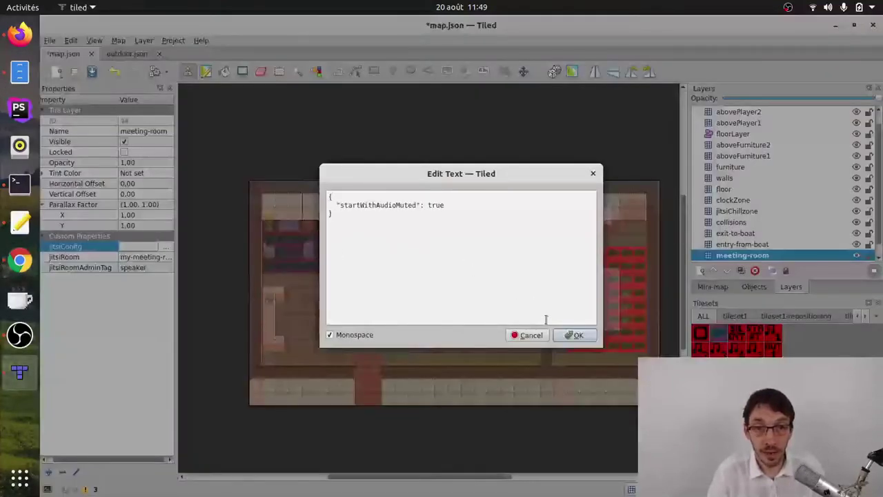
click(574, 335)
click(50, 40)
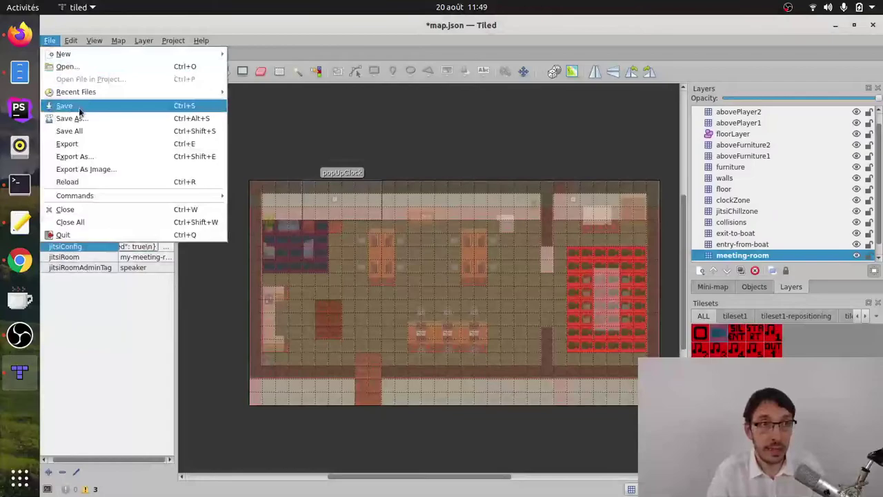
click(79, 106)
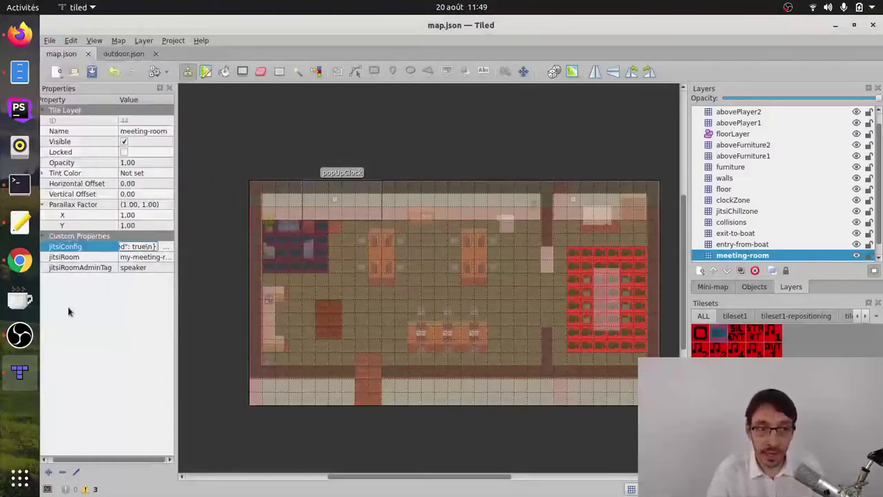
click(20, 269)
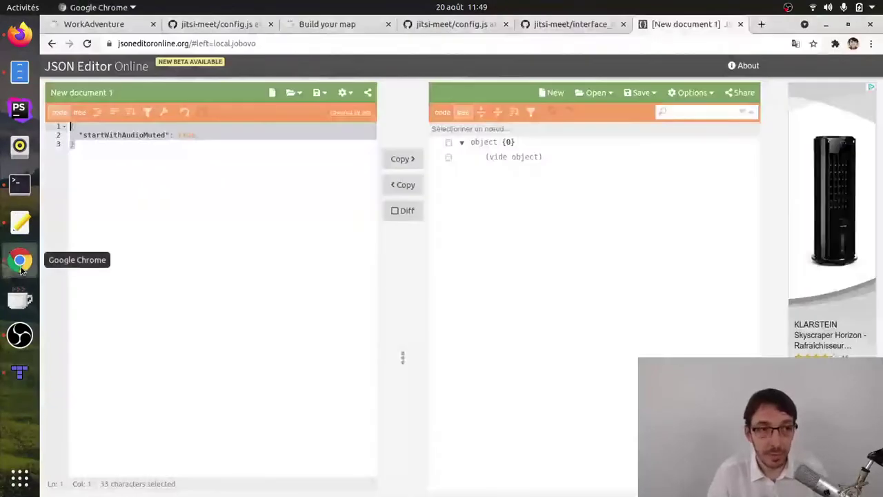
- Reload the WorkAdventure map, walk the avatar into the meeting room, then back out left
click(110, 25)
key(Return)
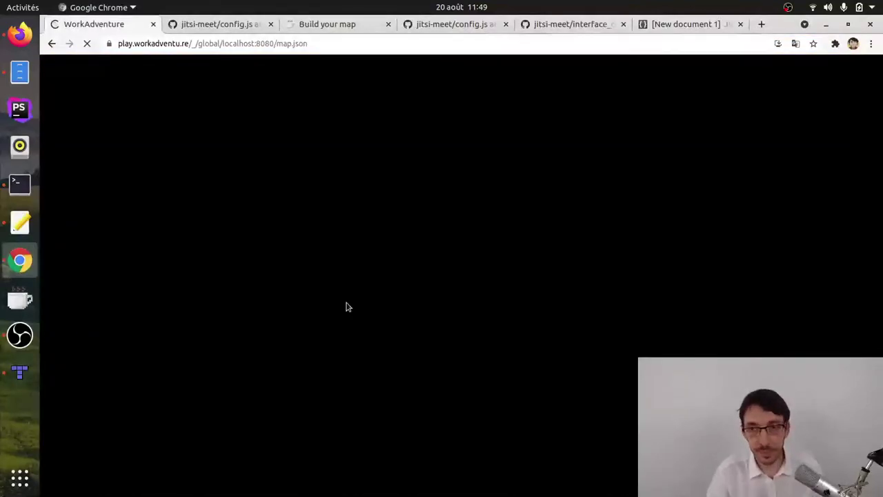
key(Return)
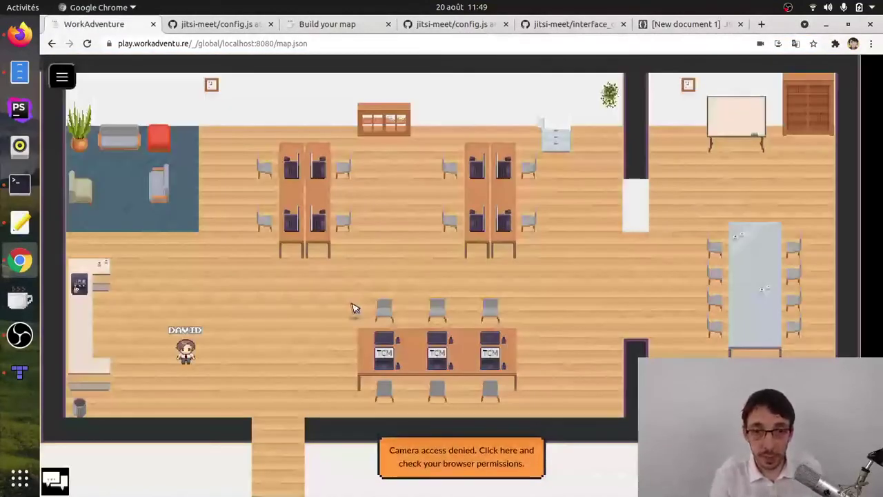
key(Right)
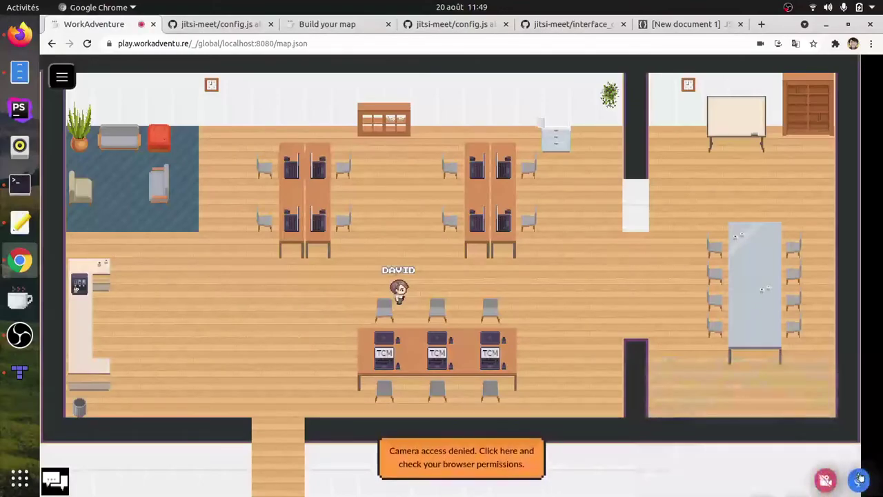
key(Right)
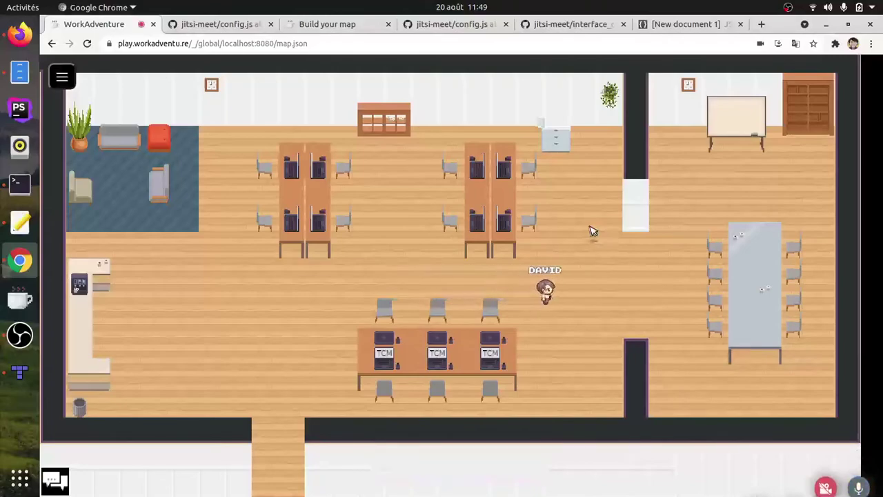
key(Up)
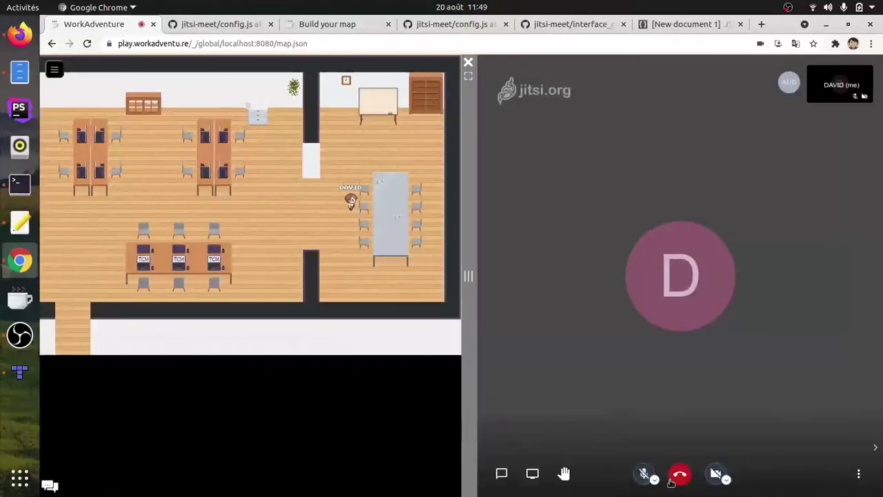
key(Left)
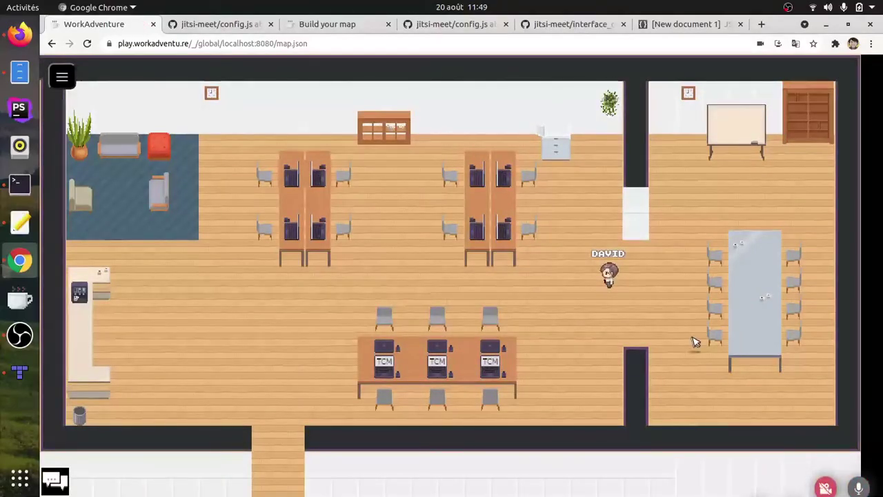
- Scroll jitsi-meet config.js down to the Misc section's channelLastN and lastNLimits options
click(448, 24)
scroll(334, 267, down, 15)
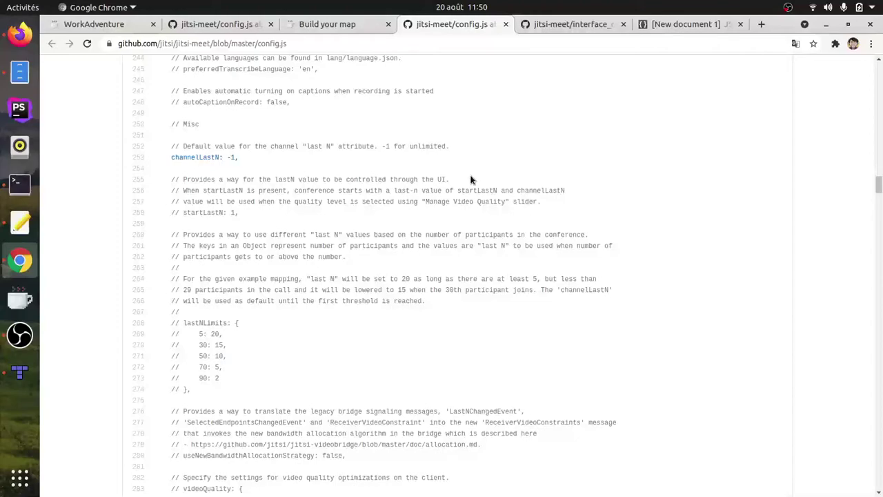
- Select and copy jitsiInterfaceConfig from the Build your map docs, then bring Tiled forward
click(327, 25)
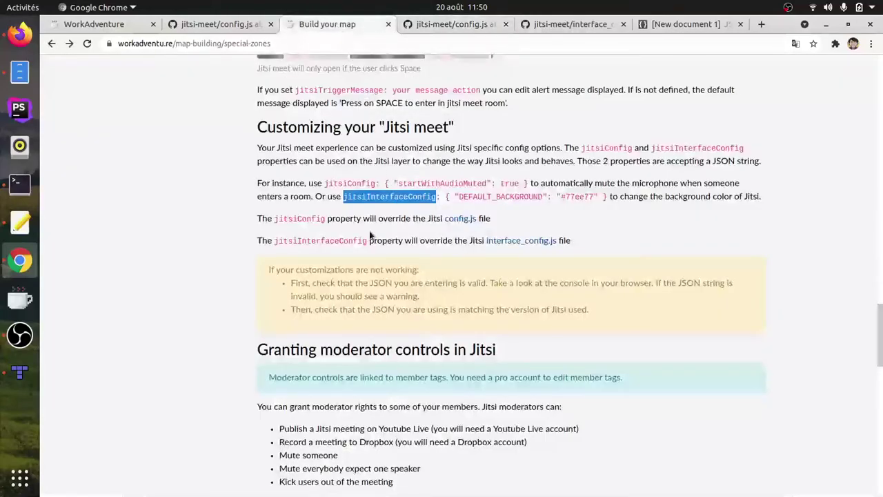
click(345, 198)
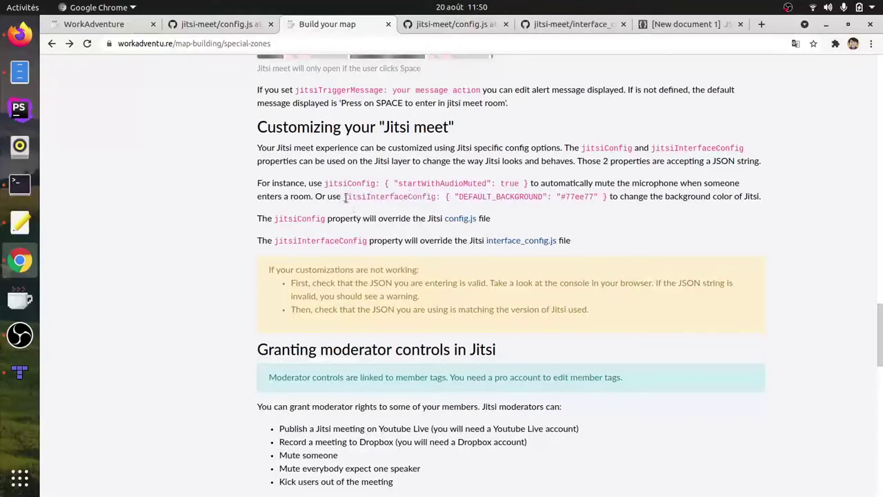
double_click(394, 198)
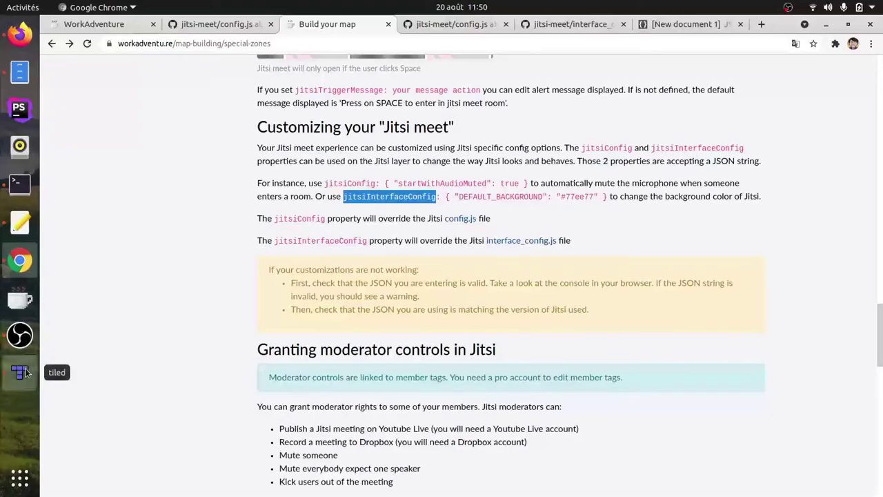
click(25, 372)
- Create an empty jitsiInterfaceConfig property on the meeting-room layer by pasting its name, then return to Chrome
click(48, 471)
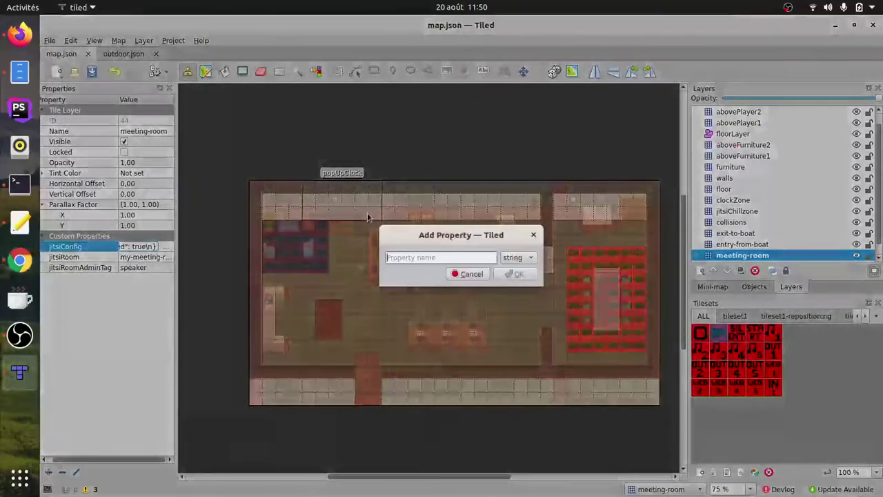
key(ctrl+v)
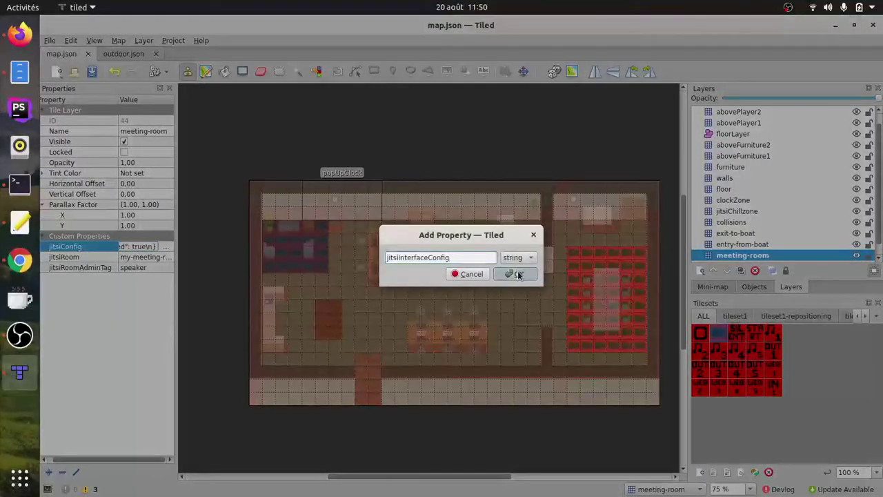
click(518, 274)
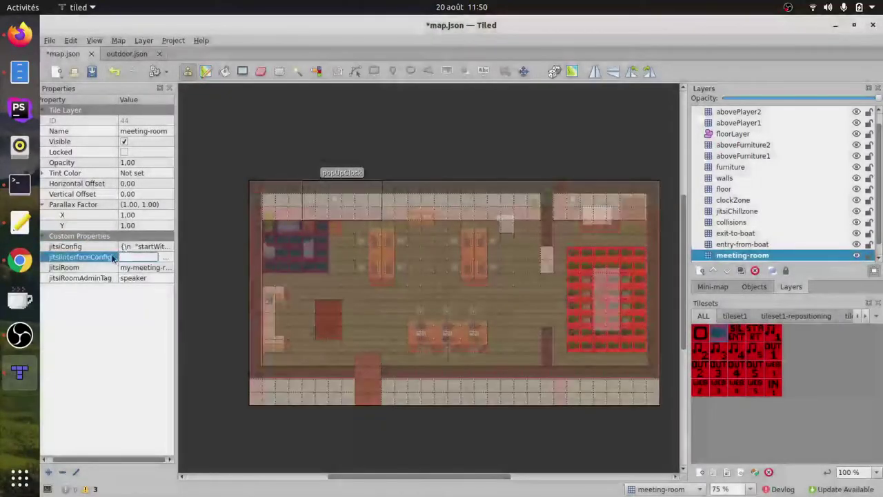
key(alt+Tab)
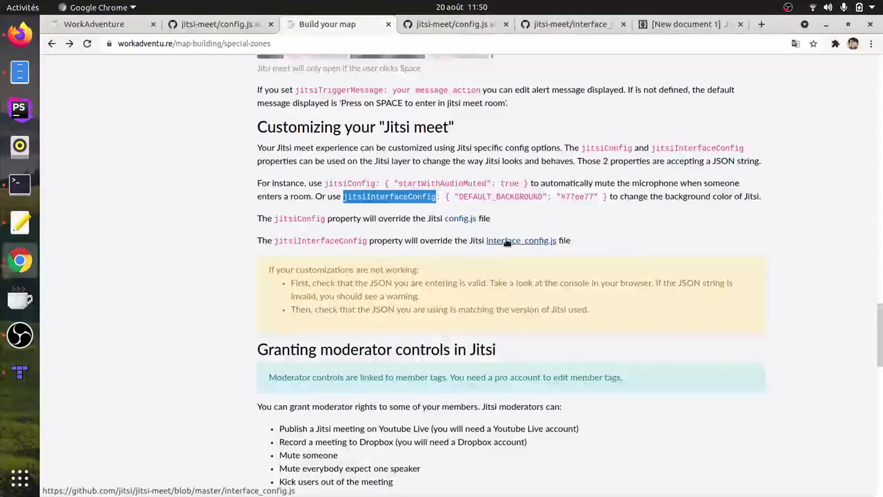
- Browse jitsi-meet's interface_config.js options, then select DEFAULT_BACKGROUND in the docs example
click(542, 26)
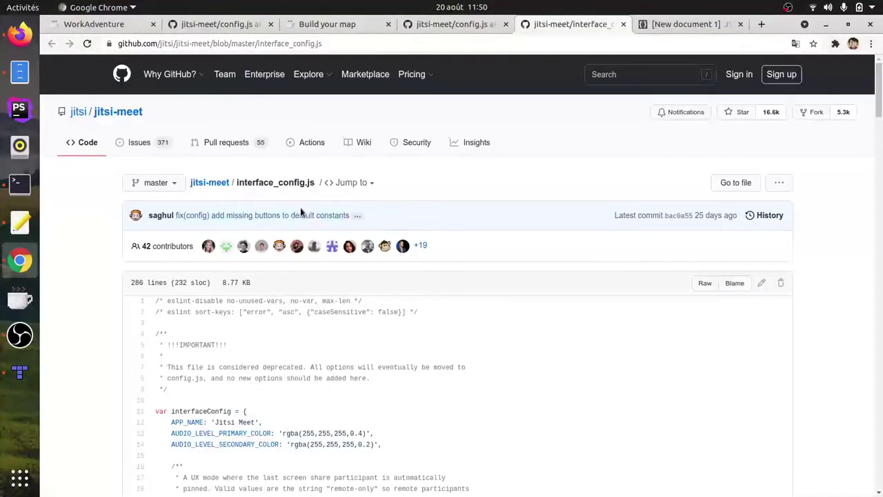
scroll(311, 213, down, 5)
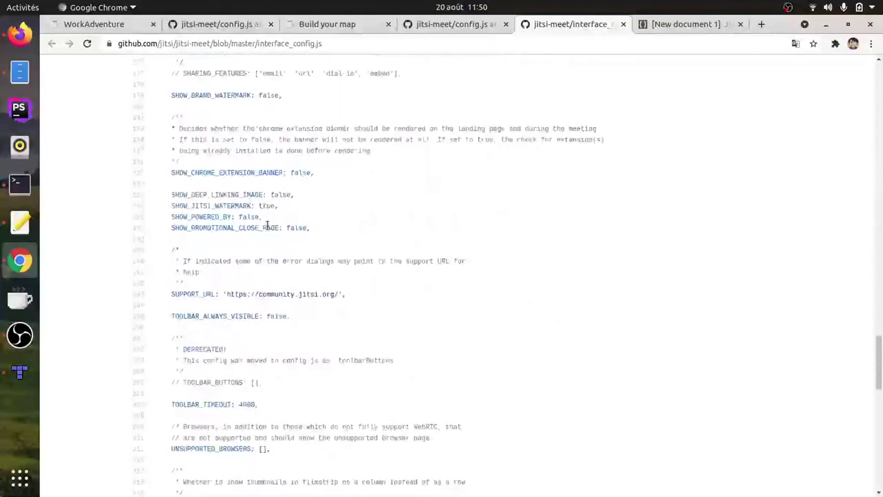
scroll(268, 223, down, 3)
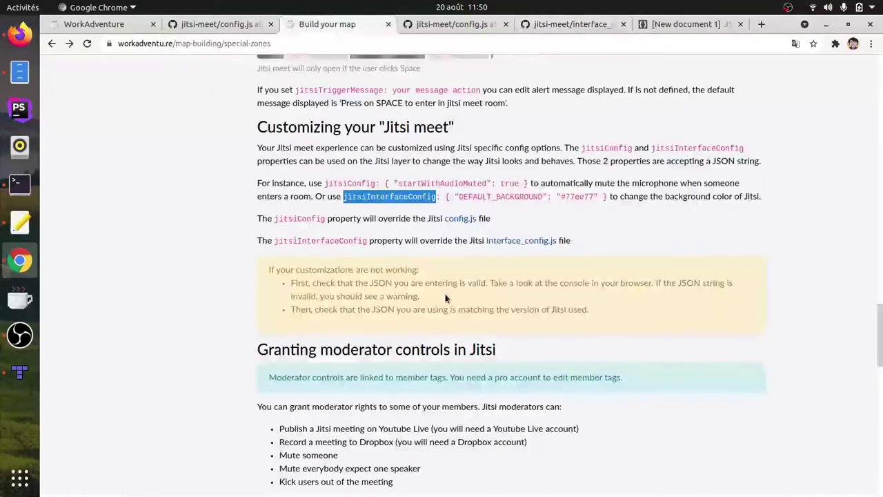
double_click(473, 197)
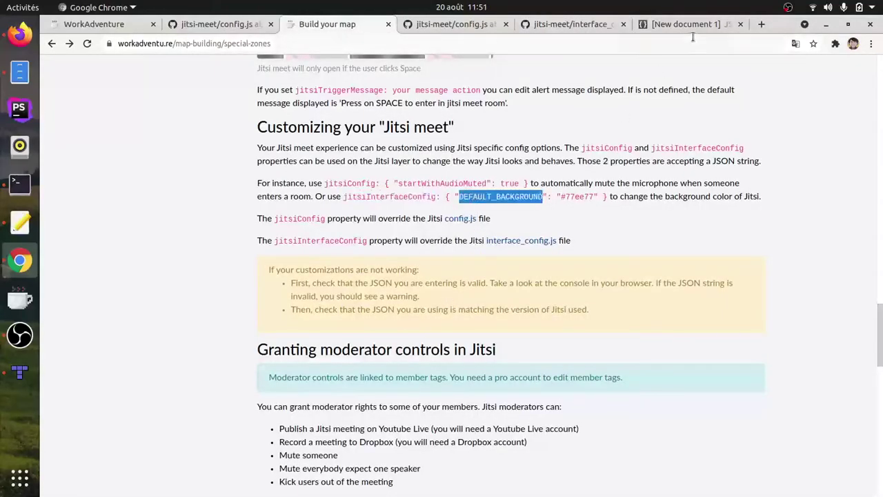
- Write {"DEFAULT_BACKGROUND": "#FFFF77"} in JSON Editor Online and select the whole JSON
click(655, 24)
key(ctrl+v)
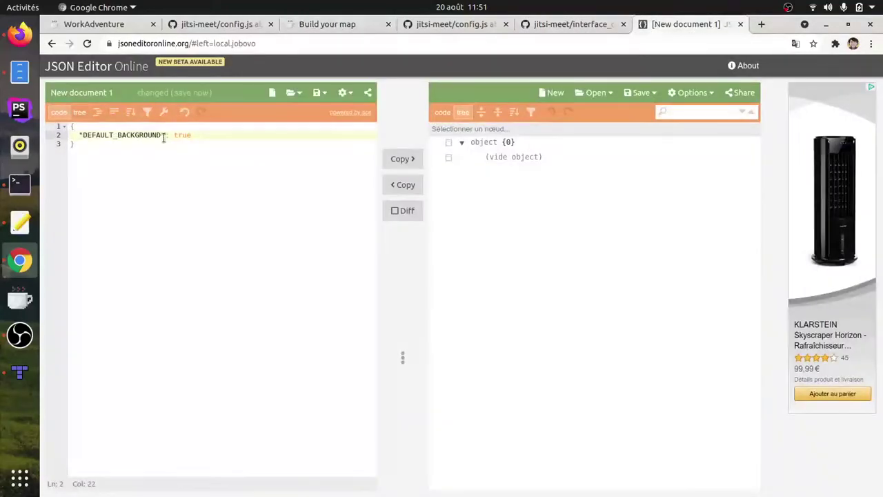
key(BackSpace)
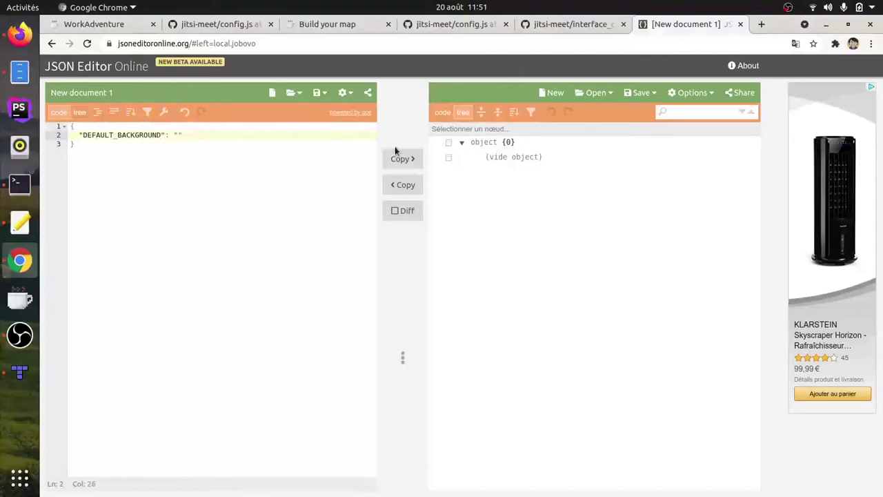
text(#)
text(FFF)
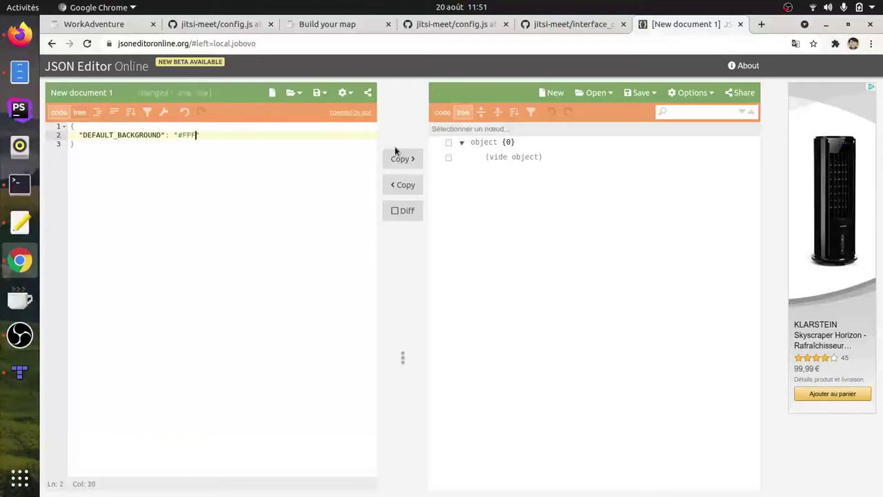
text(F77)
click(242, 159)
key(ctrl+a)
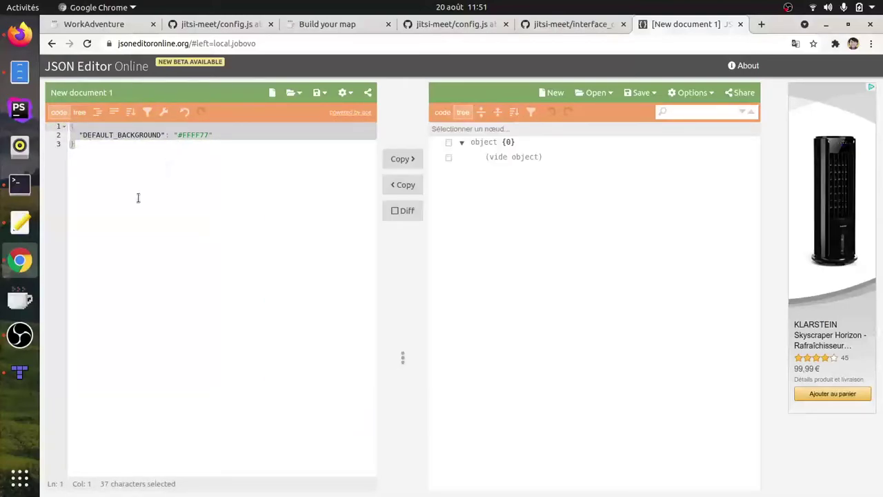
- Paste the DEFAULT_BACKGROUND JSON as the meeting-room layer's jitsiInterfaceConfig value
click(19, 372)
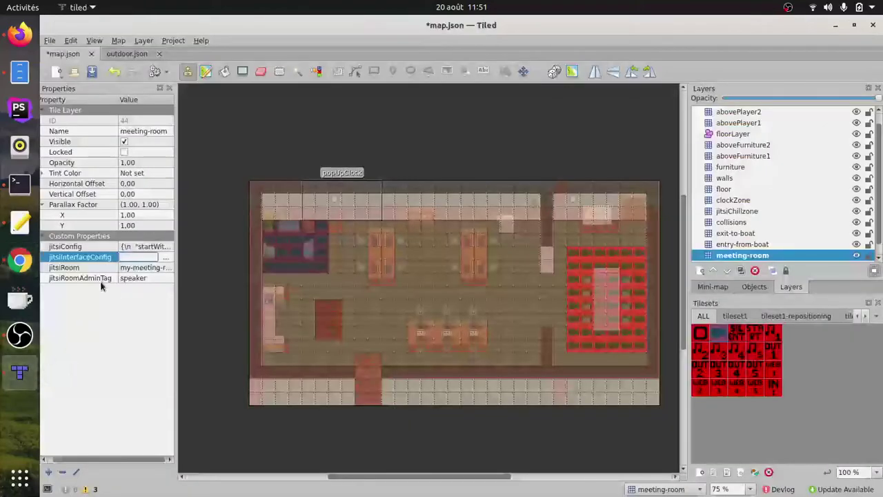
key(ctrl+v)
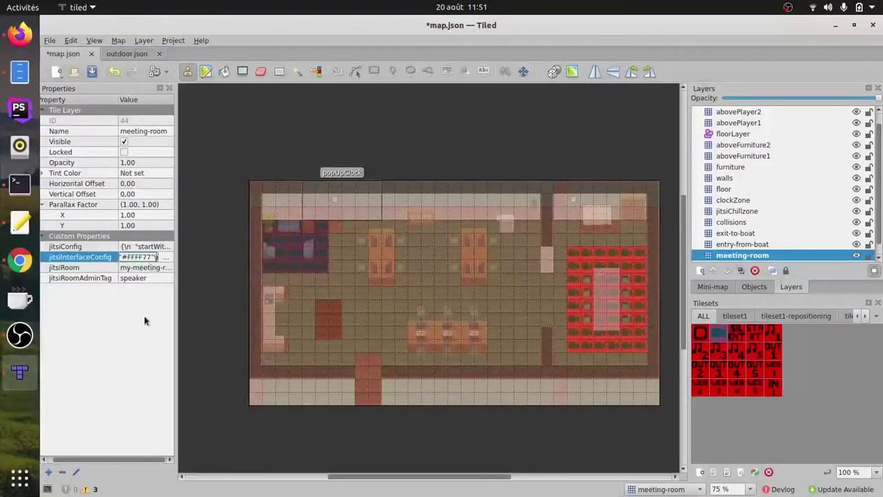
key(Return)
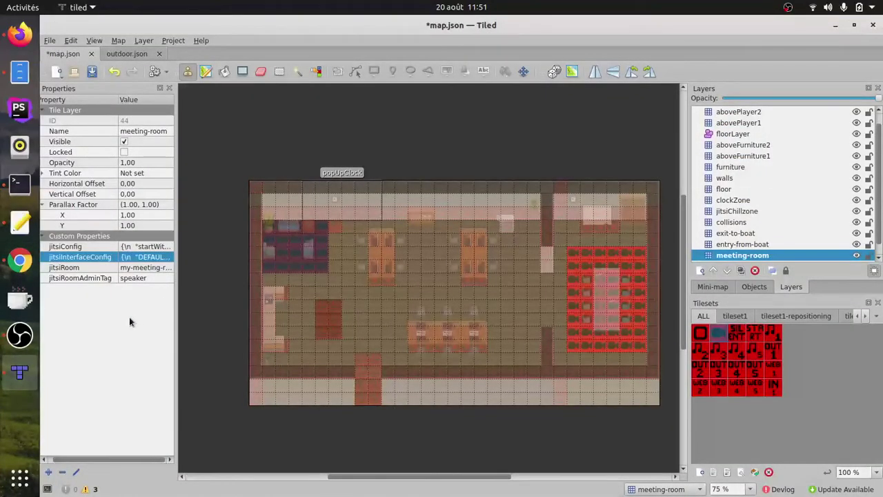
- Save map.json with the new jitsiInterfaceConfig property
click(50, 40)
click(59, 105)
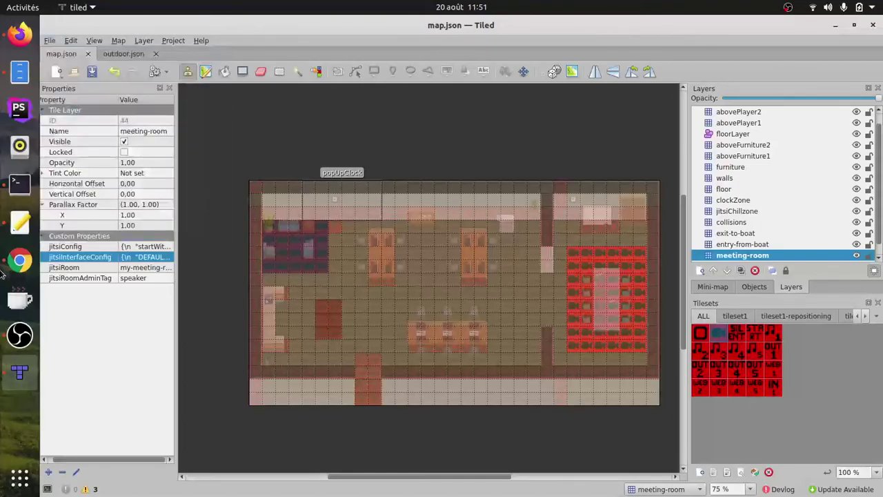
click(20, 260)
- Reload the WorkAdventure map and walk the avatar right into the meeting room zone
click(104, 24)
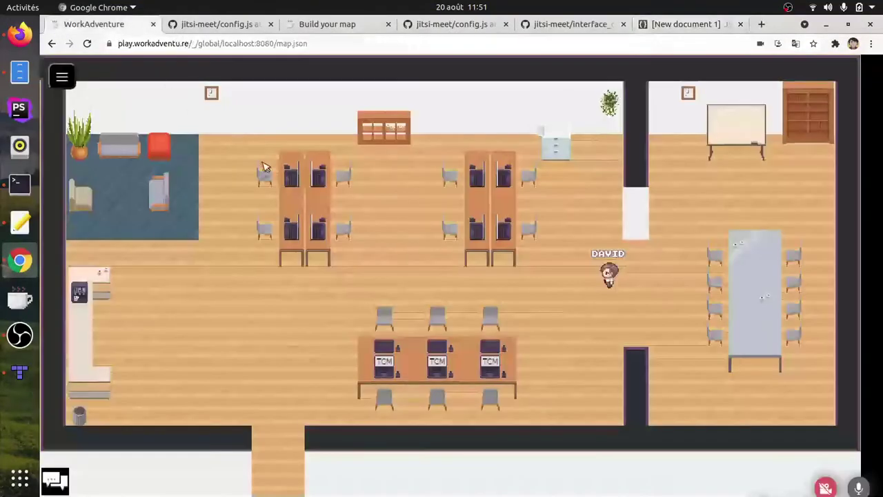
click(87, 43)
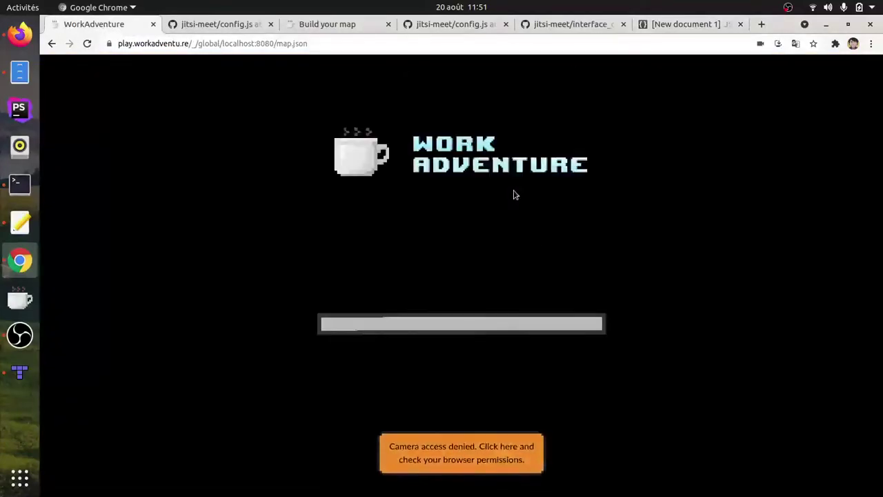
key(Right)
key(Up)
key(Right)
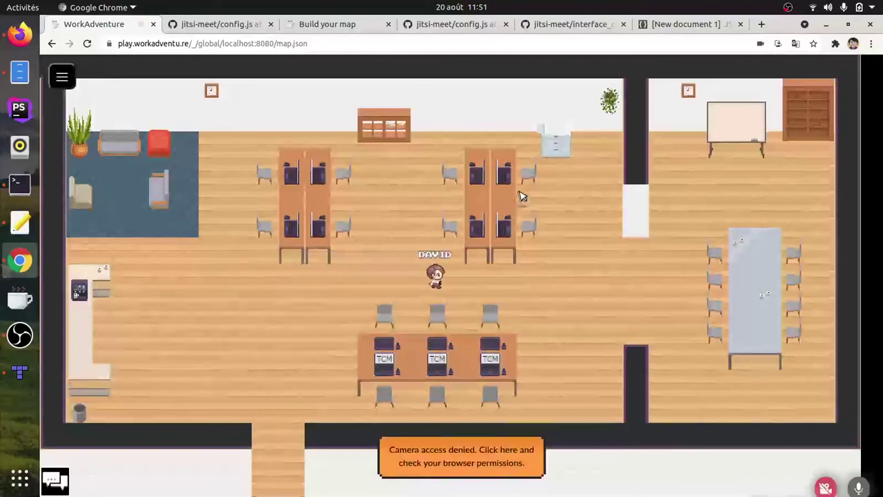
key(Right)
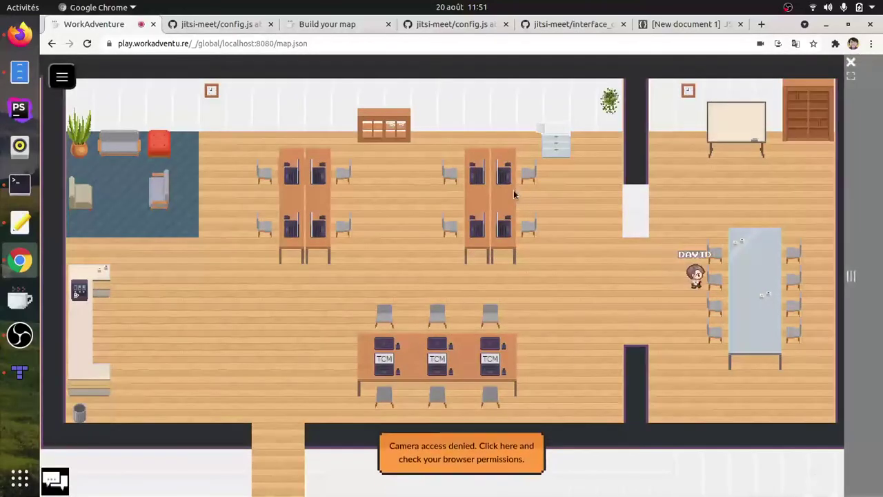